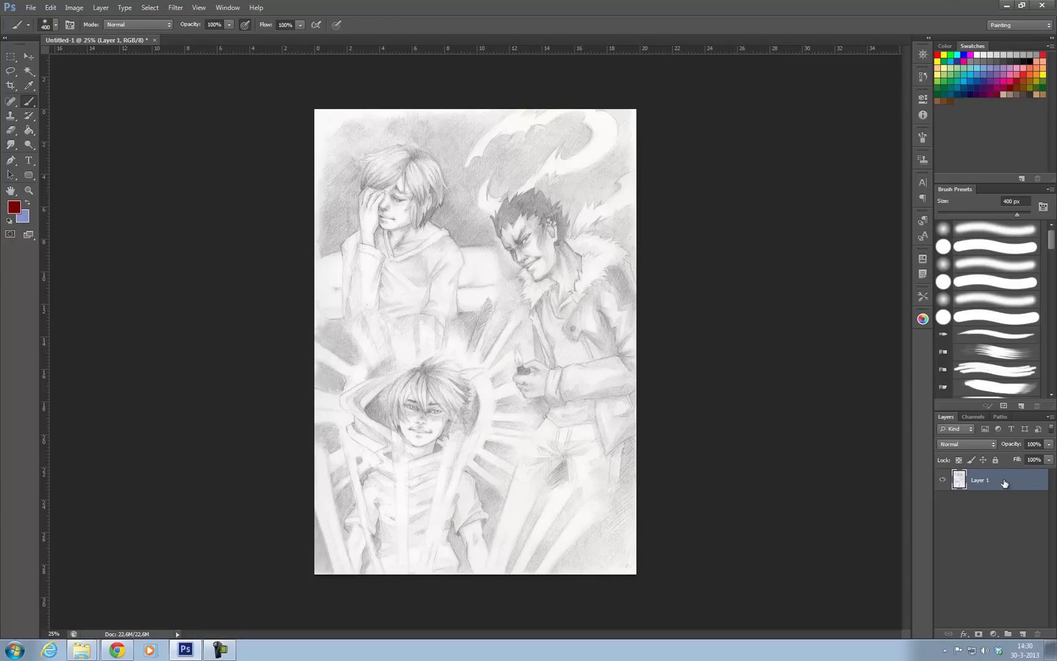
- Duplicate the sketch layer and apply Auto Tone, Auto Contrast and Auto Color to the copy
left_click_drag(1008, 483, 1022, 633)
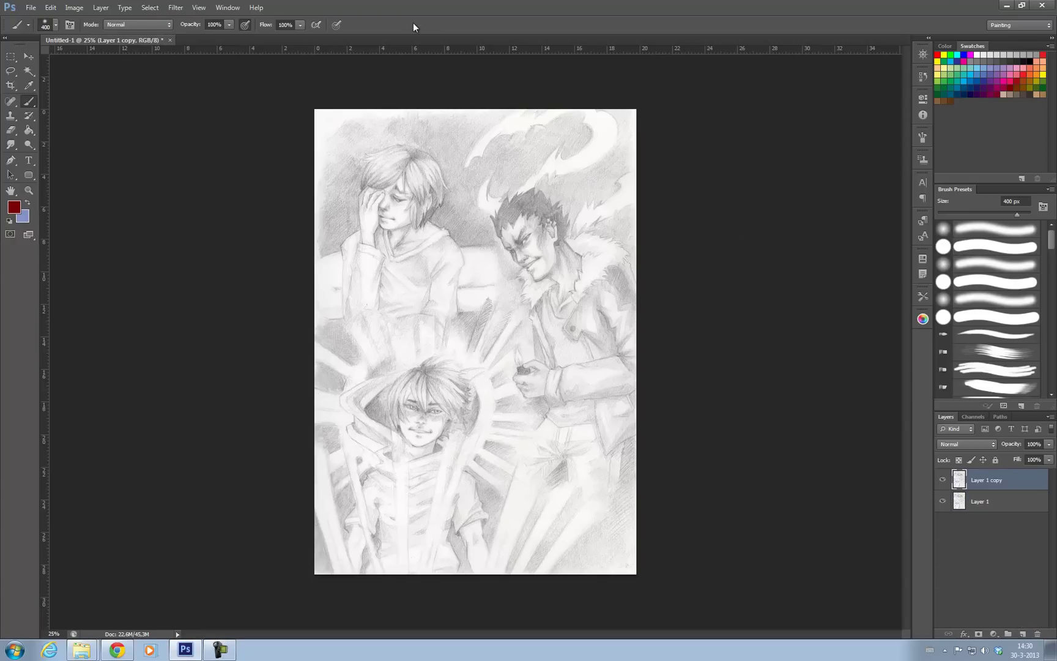
left_click(107, 5)
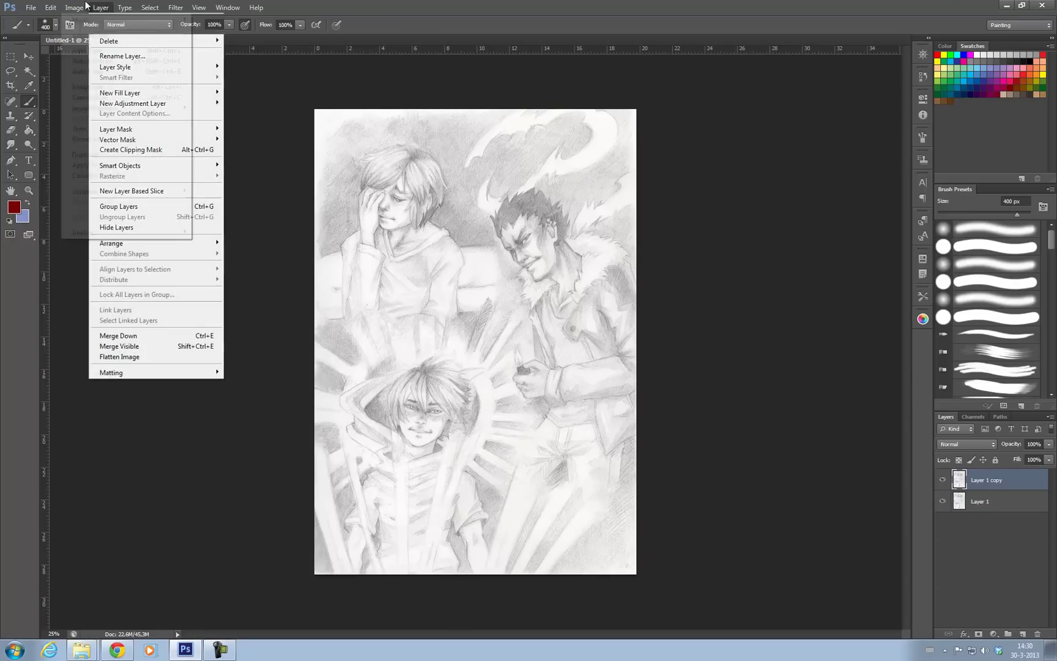
mouse_move(79, 6)
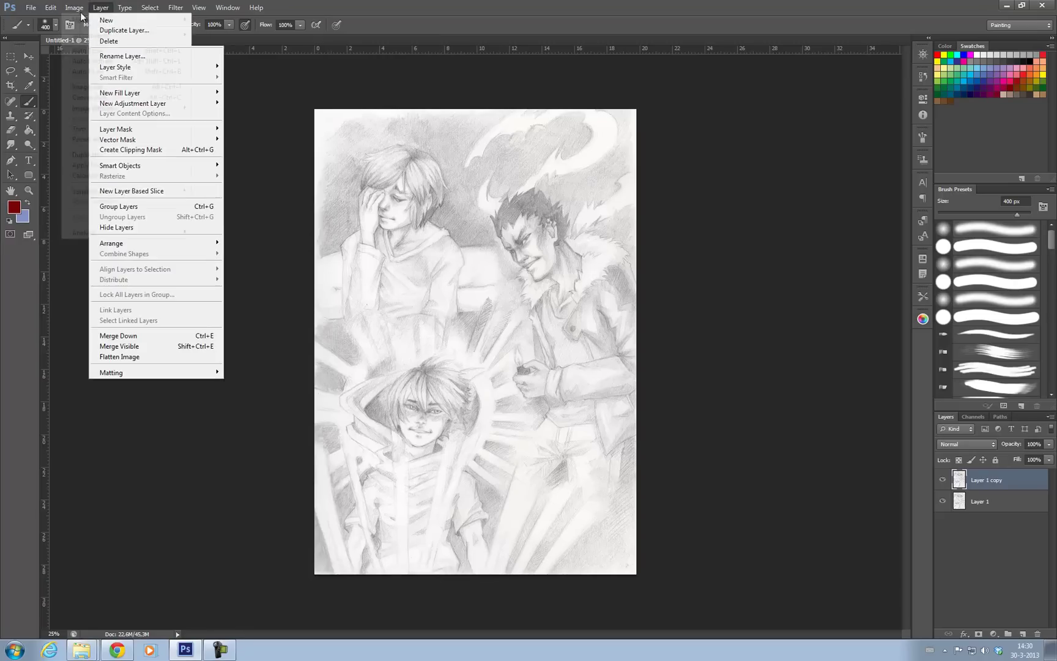
left_click(114, 53)
left_click(77, 10)
left_click(118, 62)
left_click(74, 7)
left_click(112, 73)
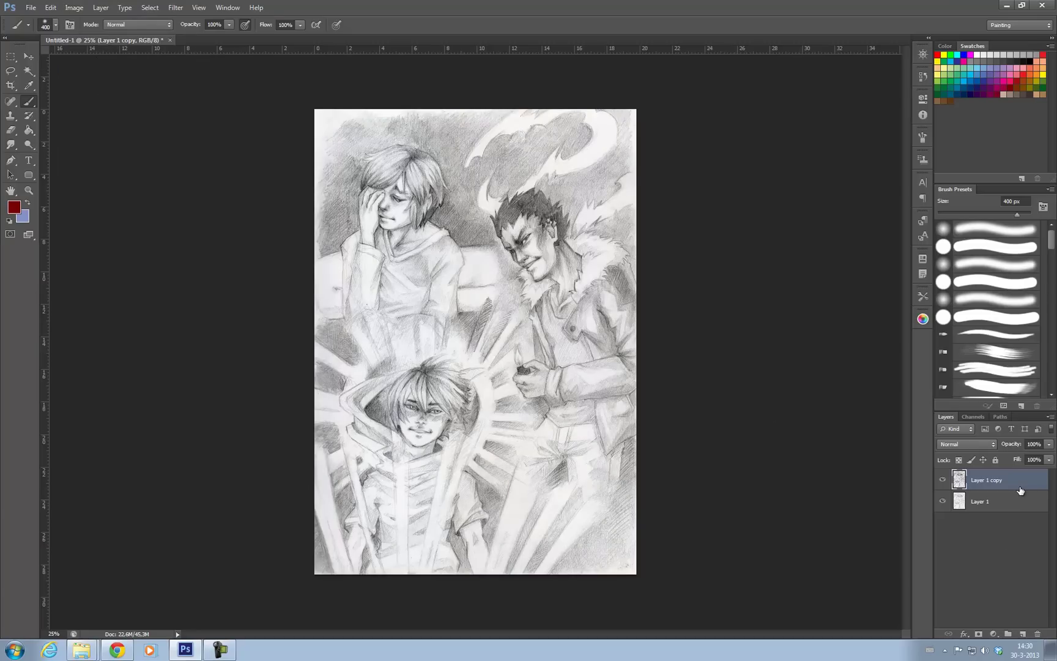
left_click(944, 481)
left_click(943, 480)
- Desaturate the sketch copy by merging a black-filled layer in Color blend mode down into it
left_click(1023, 634)
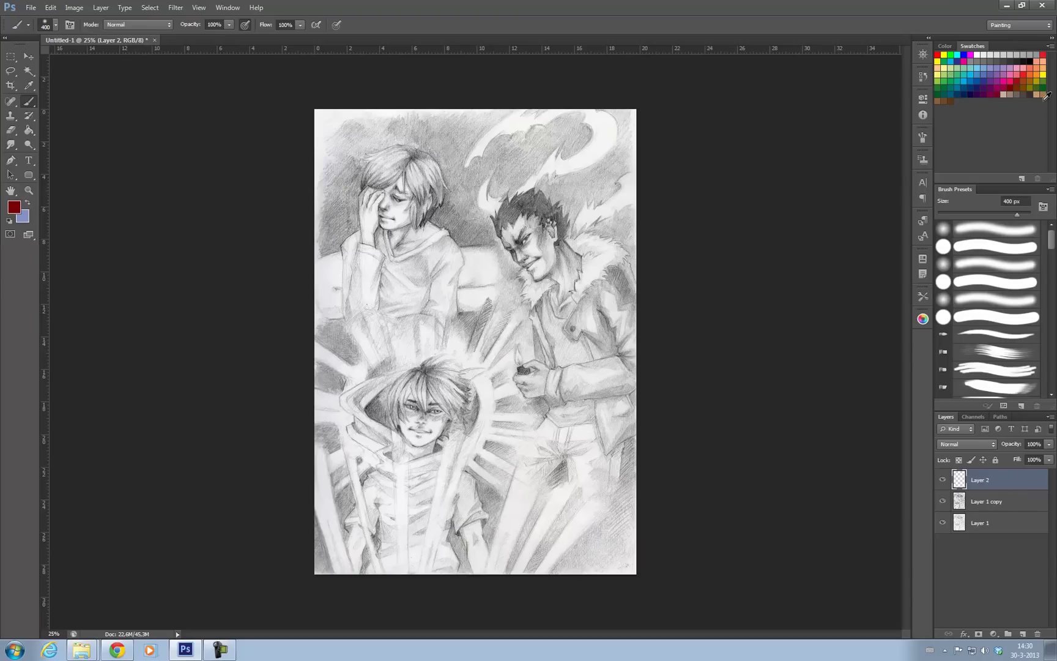
left_click(1030, 61)
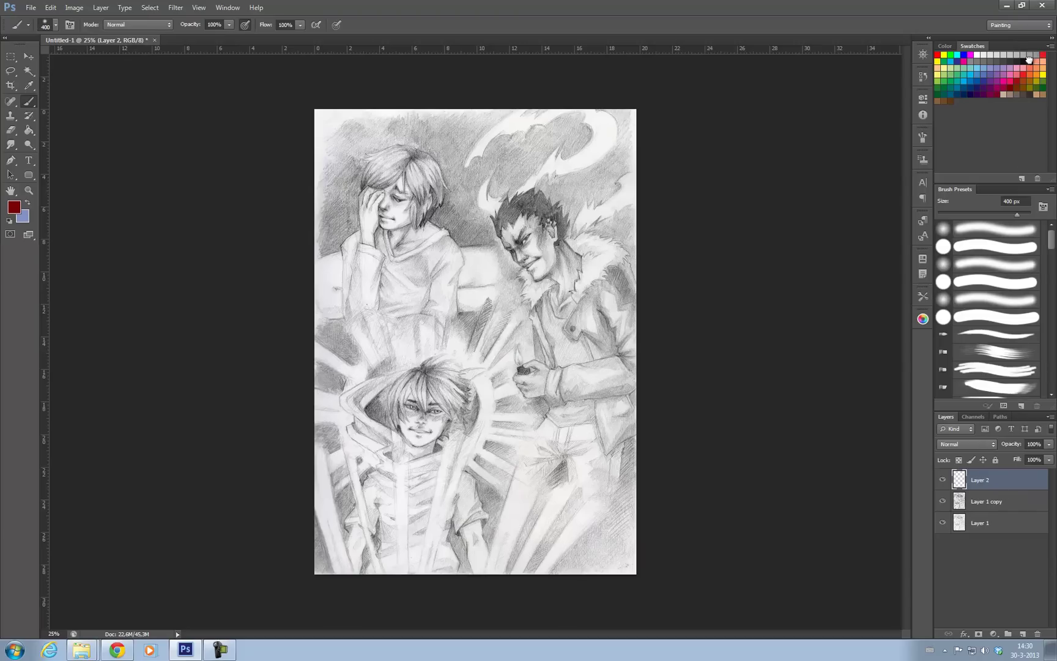
left_click(29, 130)
left_click(467, 248)
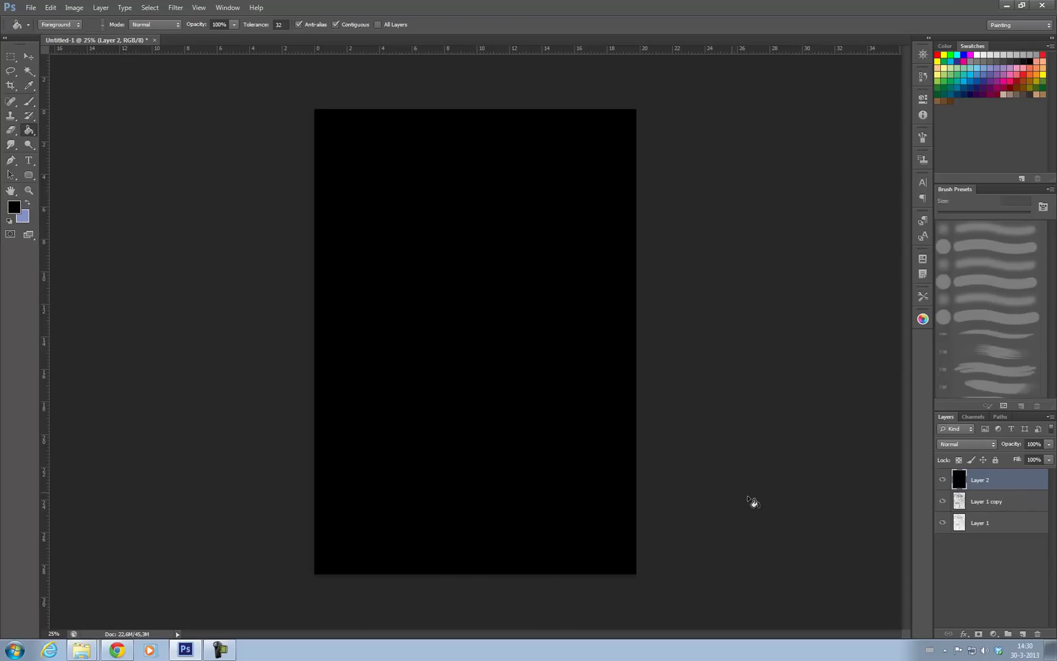
left_click(967, 445)
left_click(962, 421)
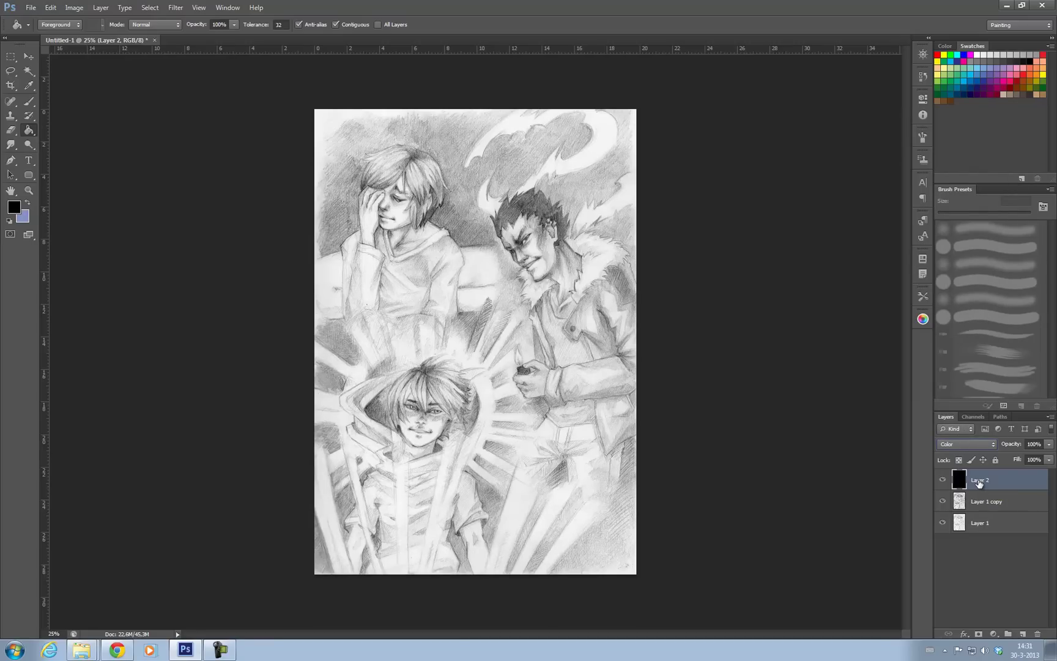
key("Delete")
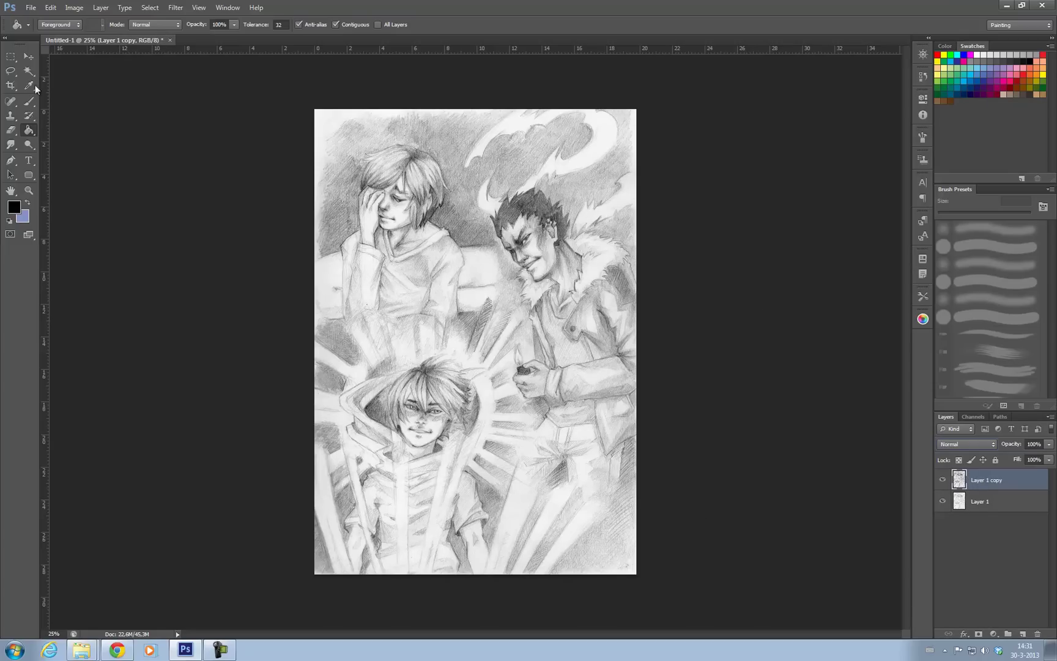
- Add a Levels adjustment layer with default options above the sketch copy
key("m")
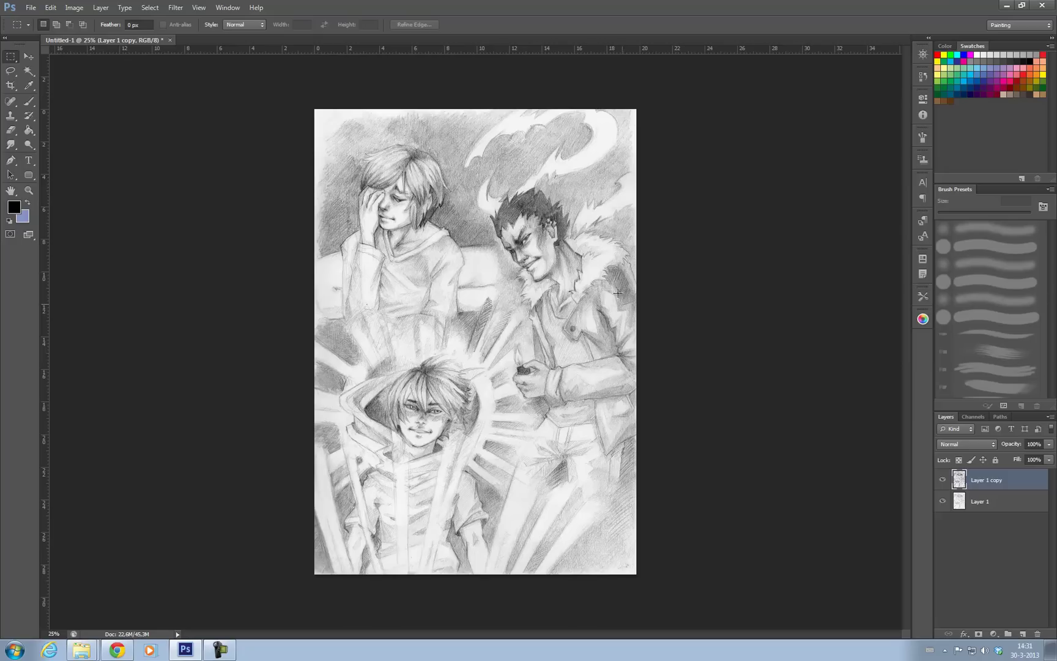
left_click(101, 7)
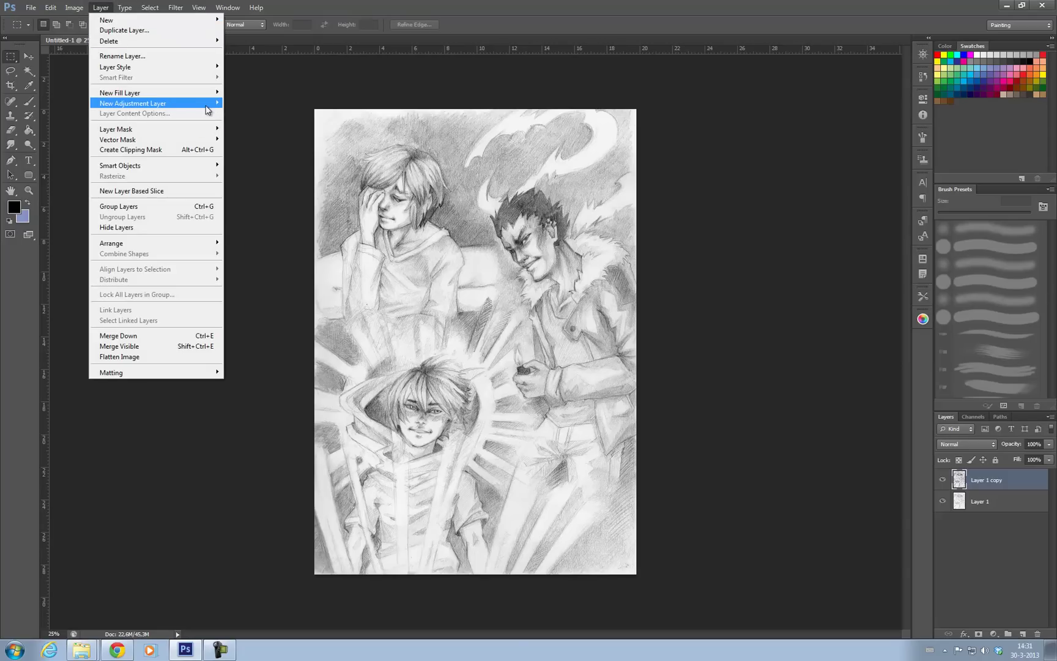
left_click(124, 7)
left_click(101, 7)
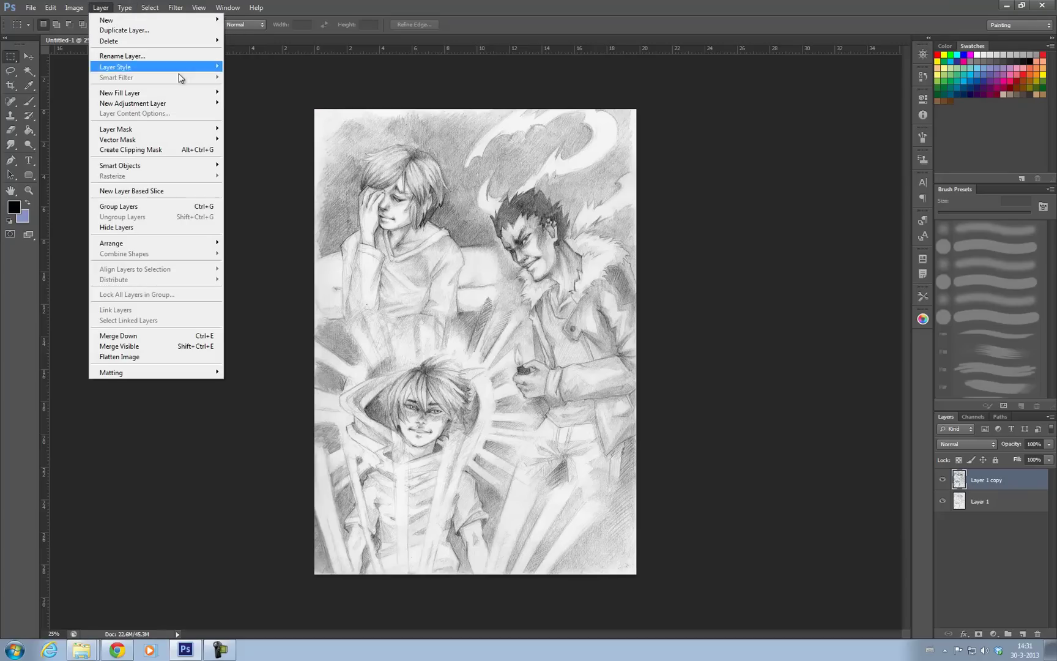
mouse_move(211, 104)
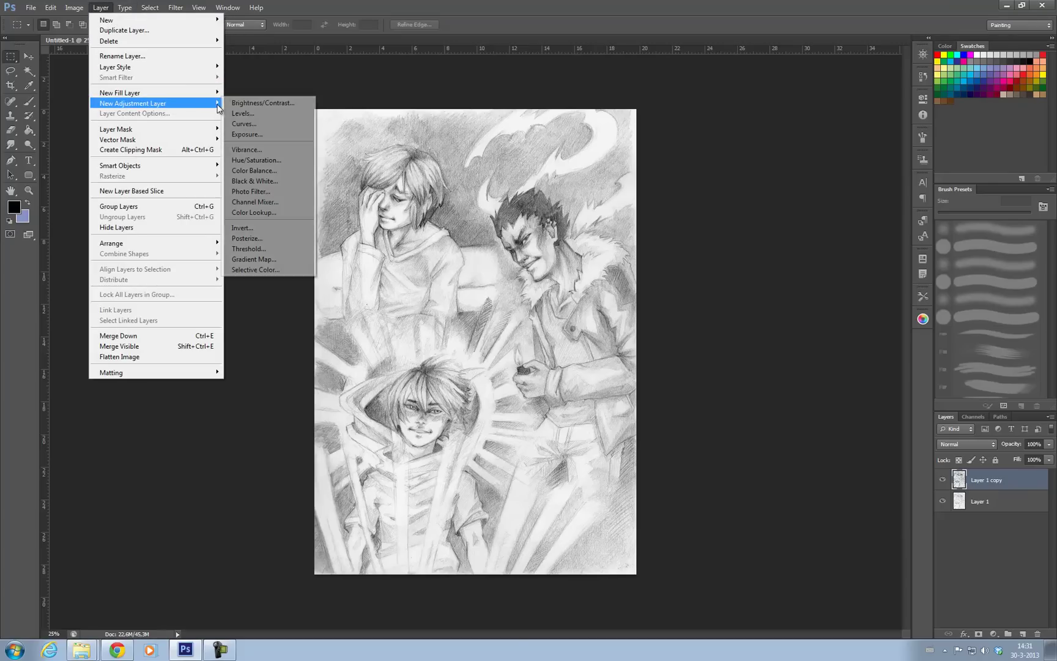
left_click(285, 113)
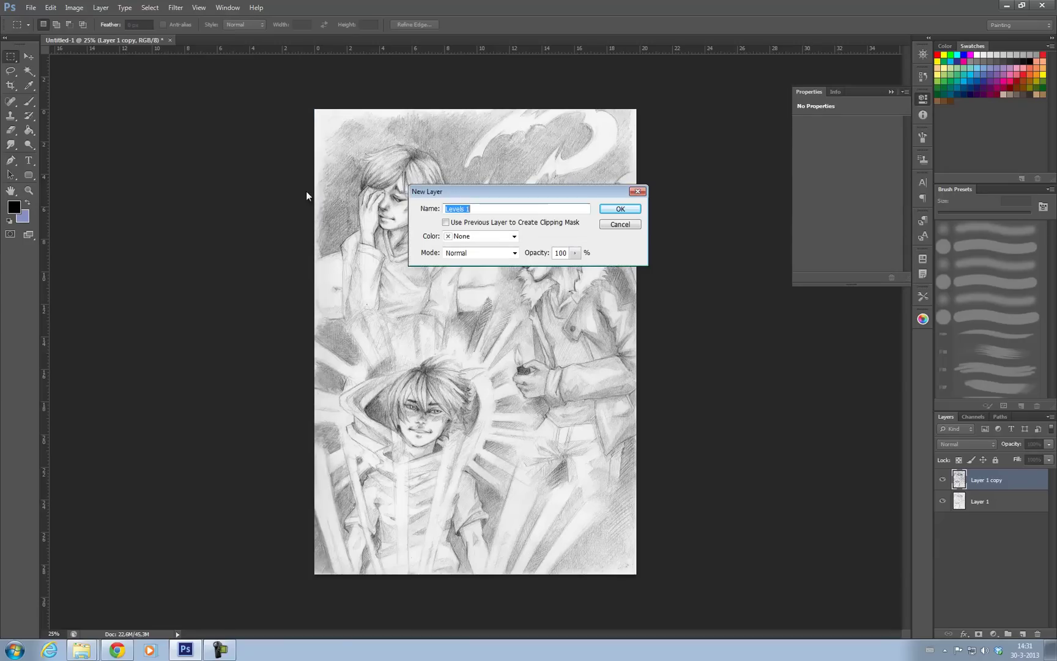
left_click(620, 209)
- Set the Levels input values to 37 for shadows, 0.79 for midtones and 250 for highlights, and compare the image without them
left_click_drag(814, 204, 814, 204)
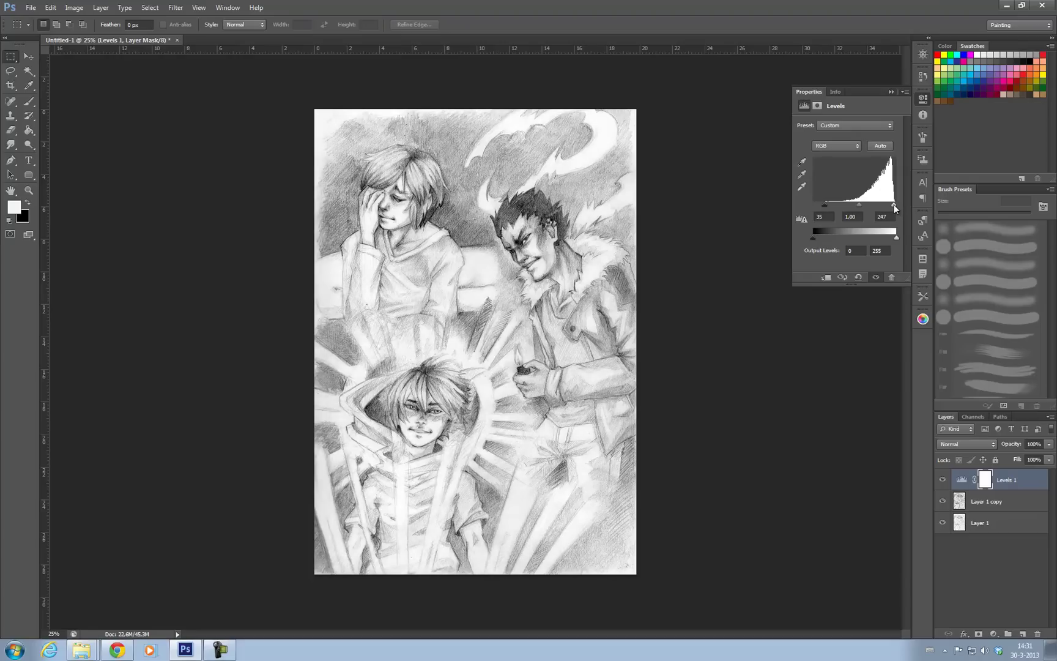
left_click_drag(858, 205, 896, 205)
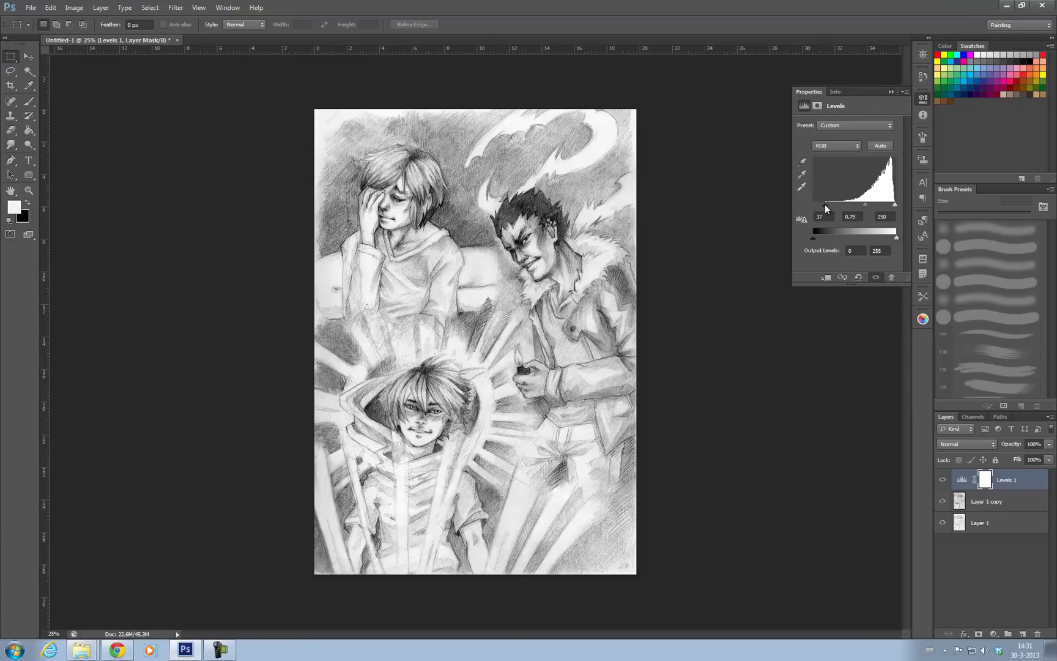
left_click(942, 479)
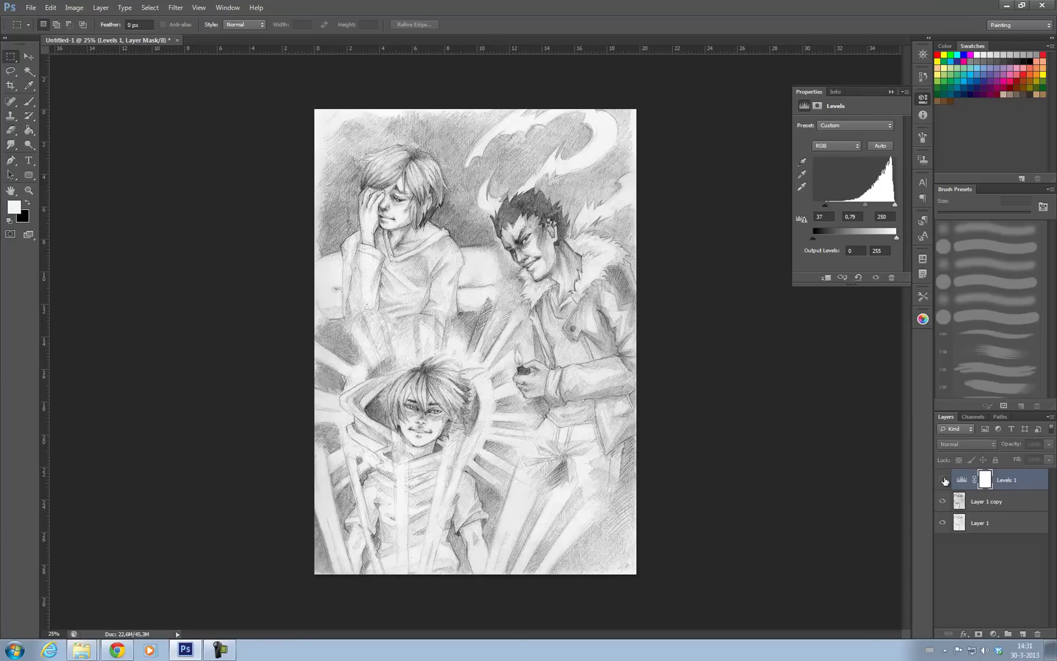
left_click(942, 480)
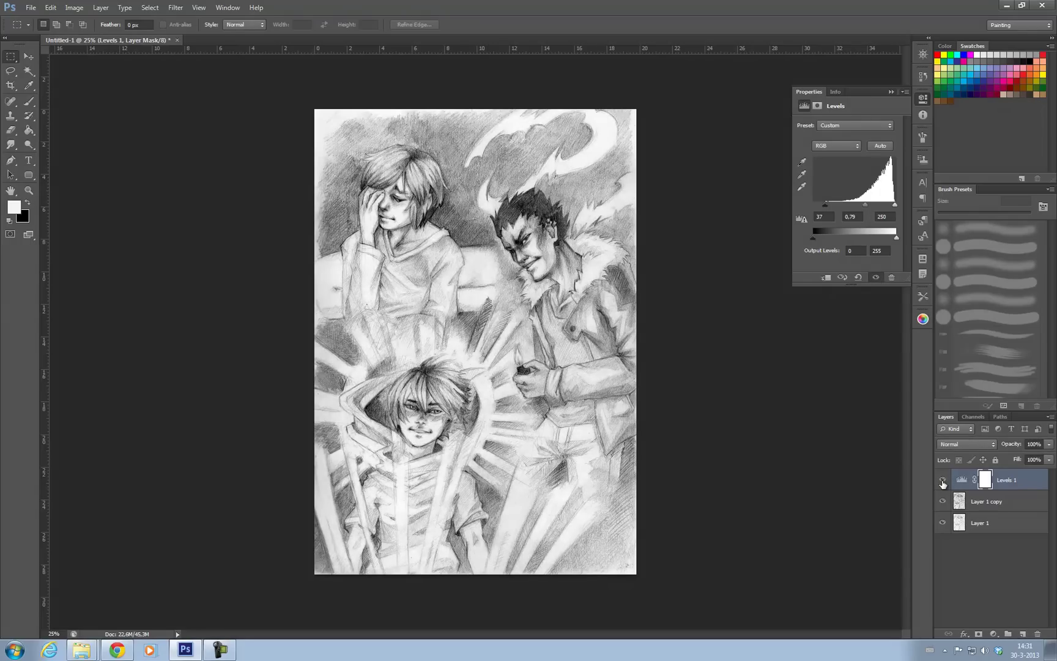
left_click(891, 91)
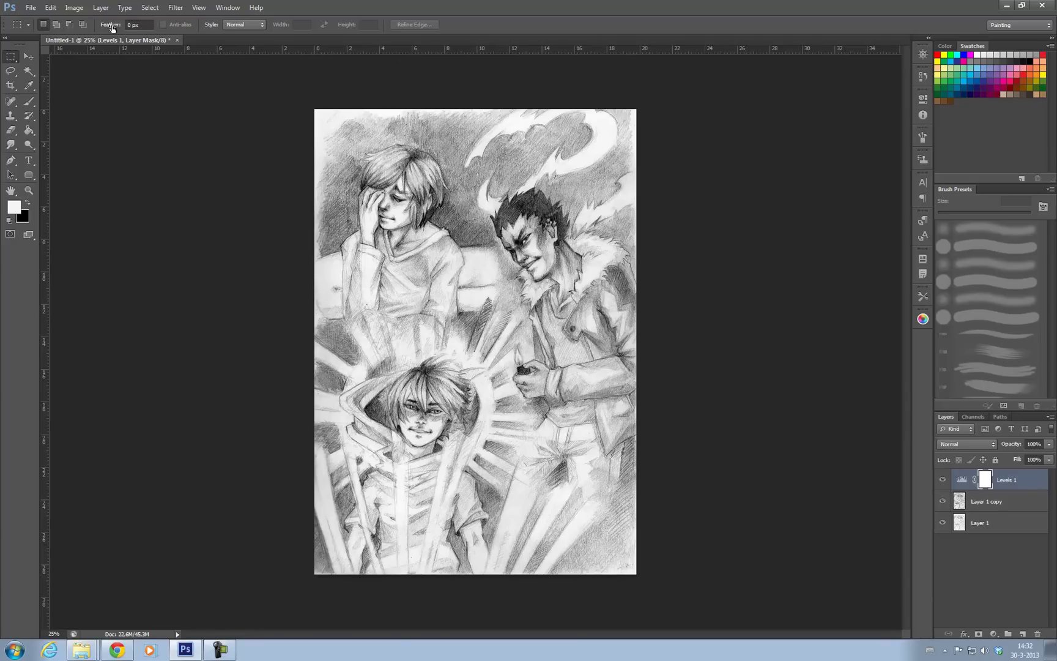
- Add a second Levels adjustment layer on top and set its shadow input level to 20
left_click(101, 8)
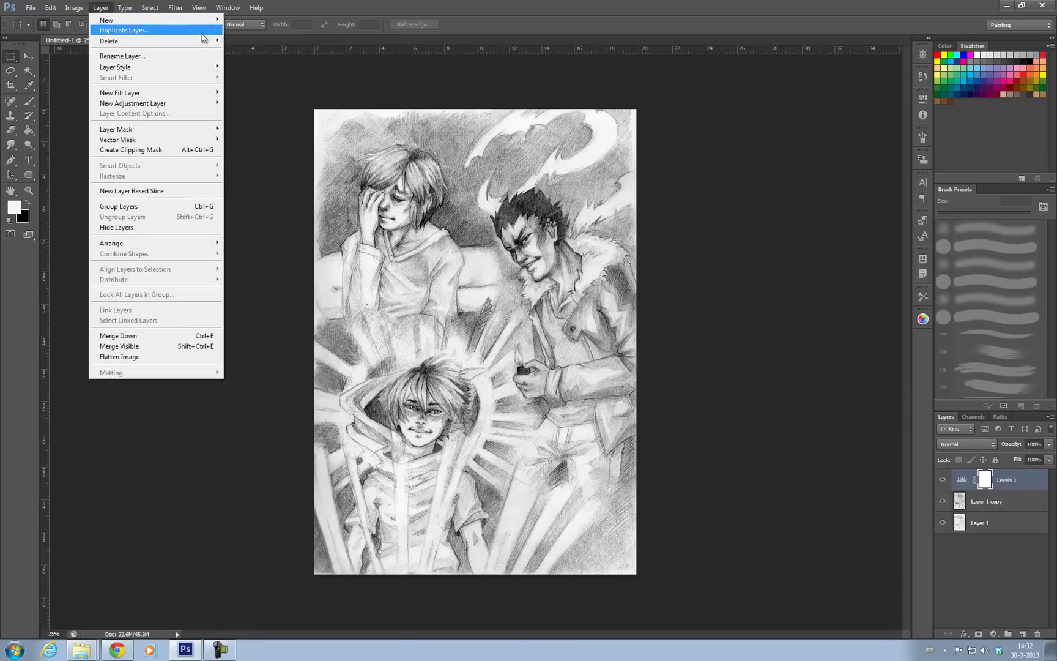
mouse_move(208, 103)
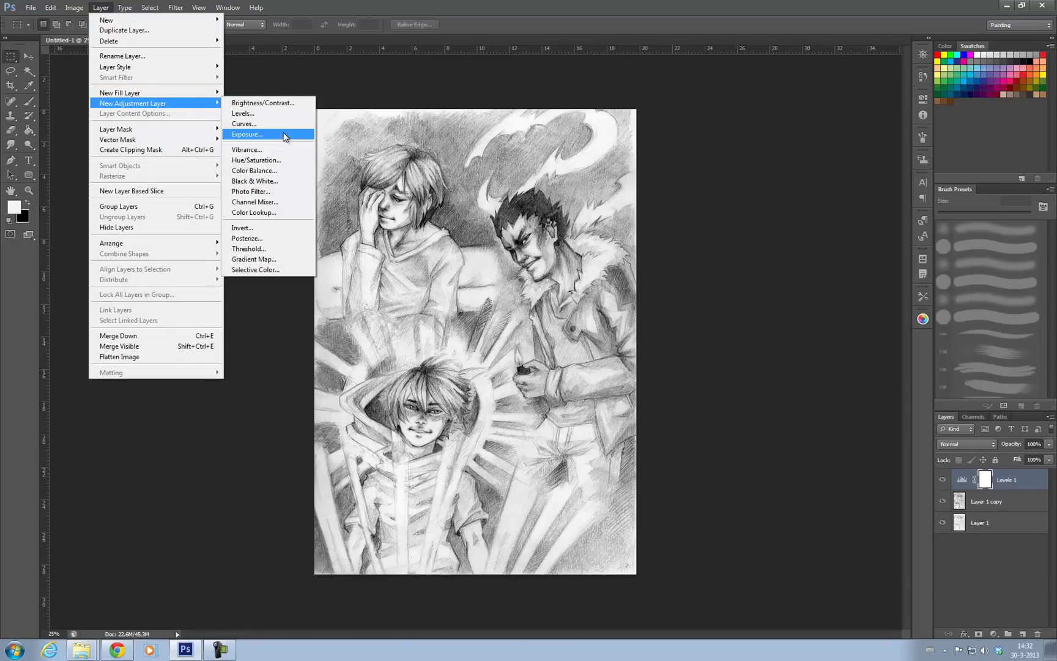
left_click(281, 114)
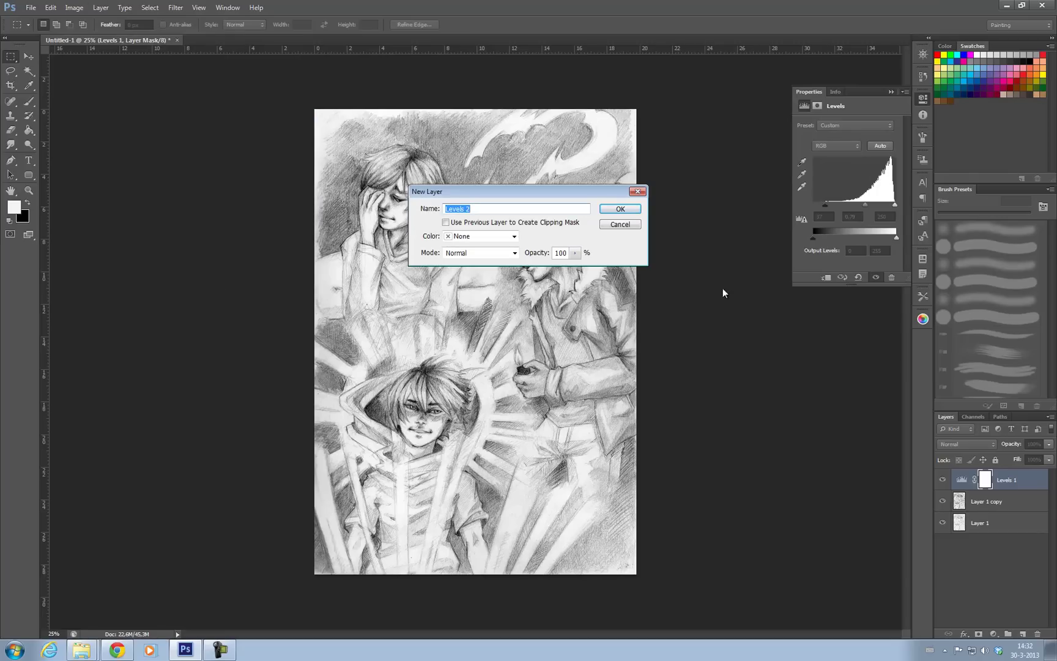
left_click(619, 208)
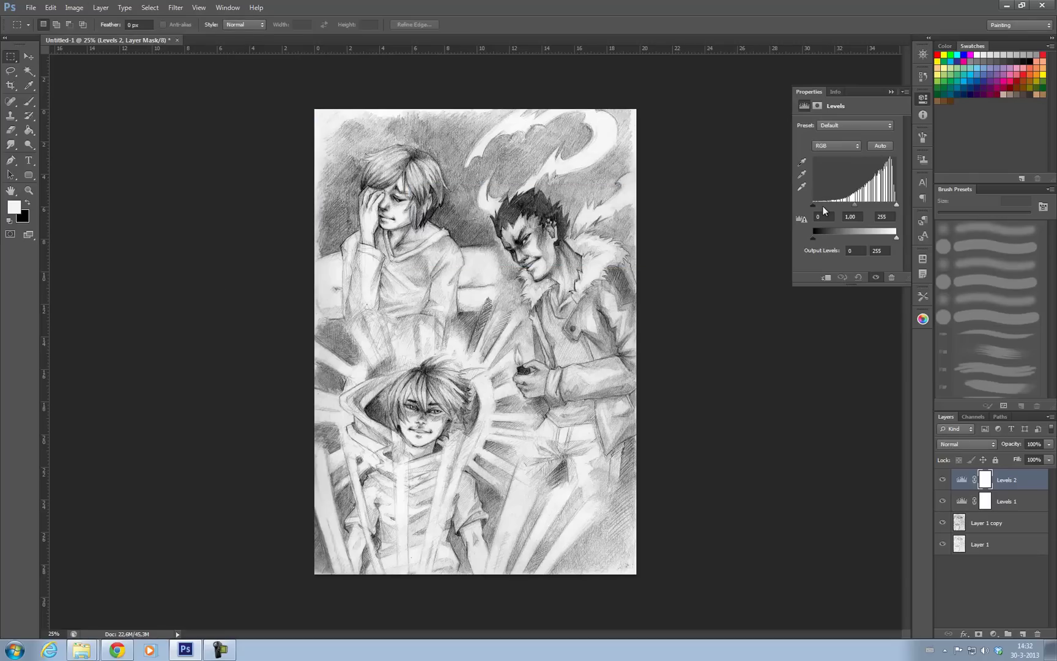
left_click_drag(814, 204, 863, 206)
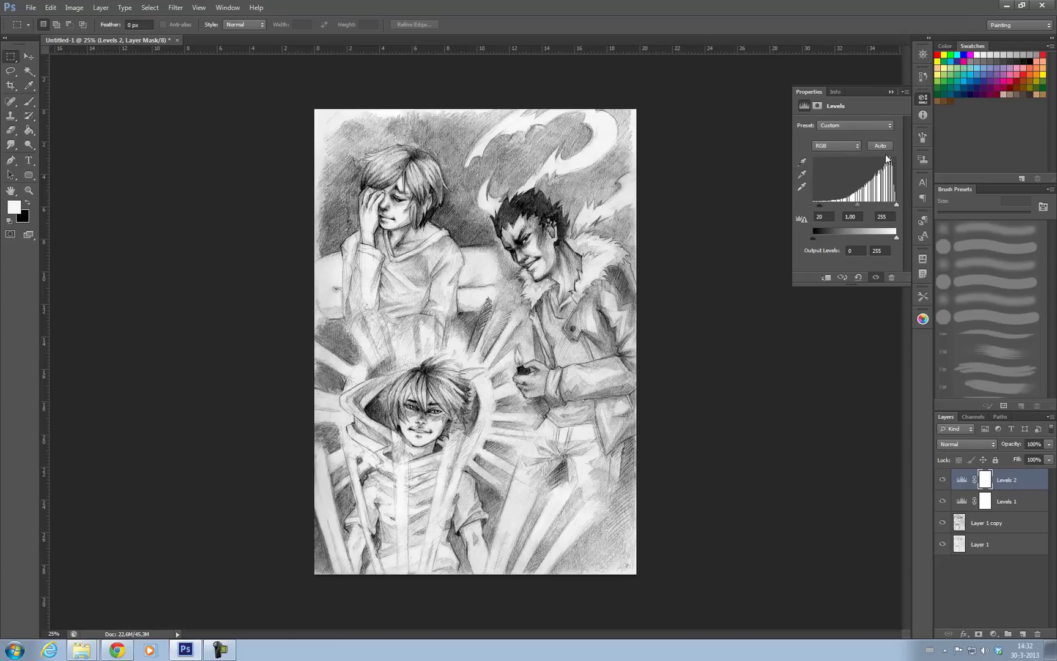
left_click(891, 91)
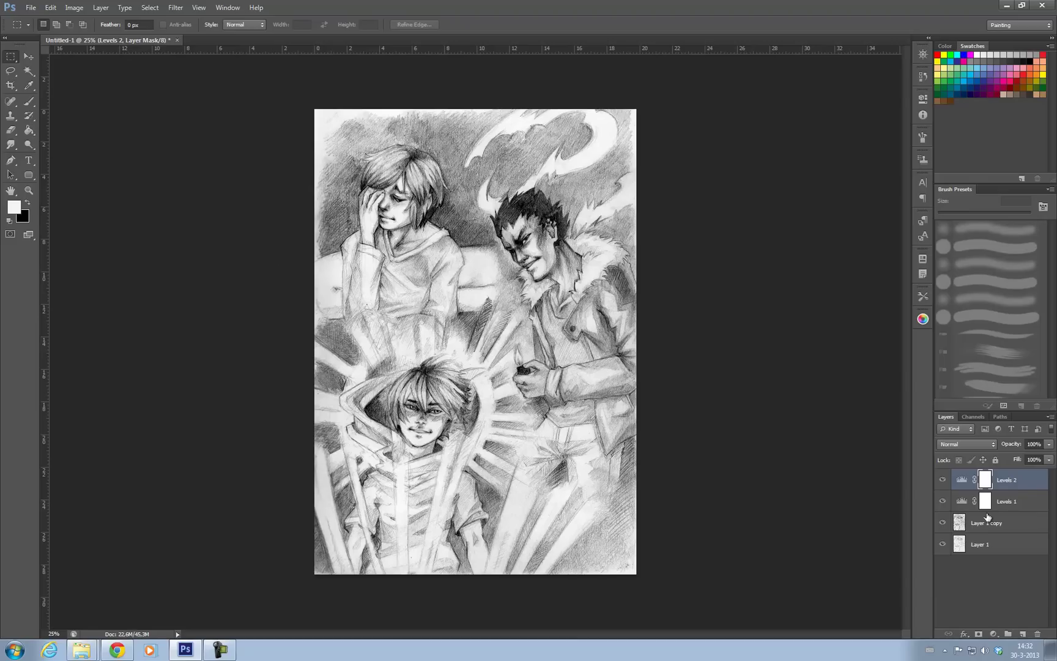
- Fill the second Levels layer's mask with black and paint white around the upper boy's head with a 400 px brush
left_click(31, 129)
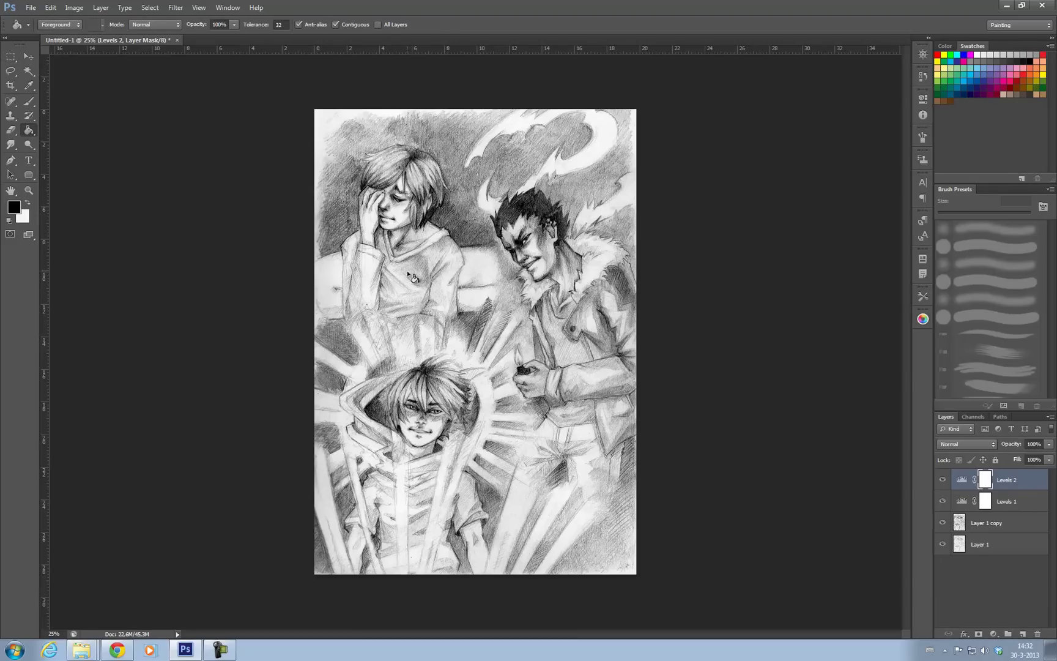
left_click(538, 298)
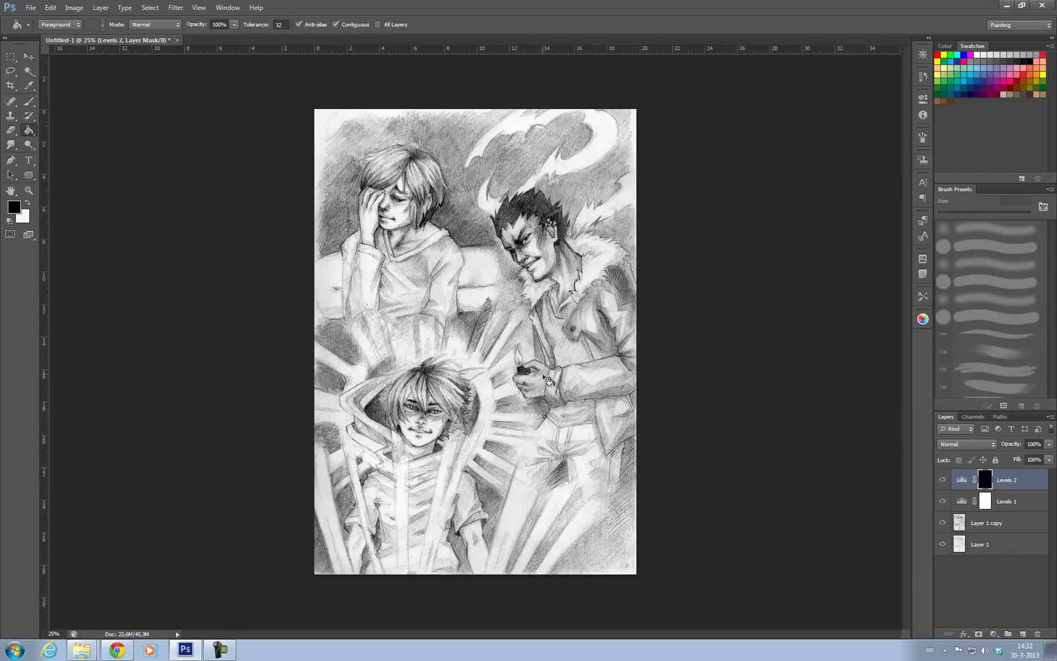
left_click(29, 101)
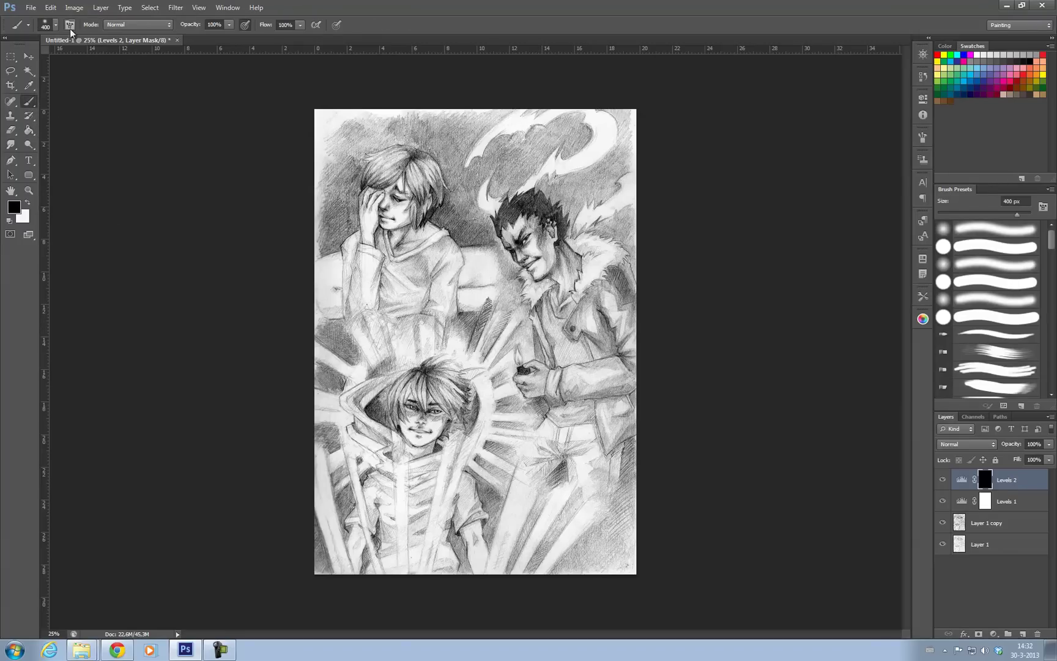
left_click(28, 203)
key("bracketleft")
key("bracketright")
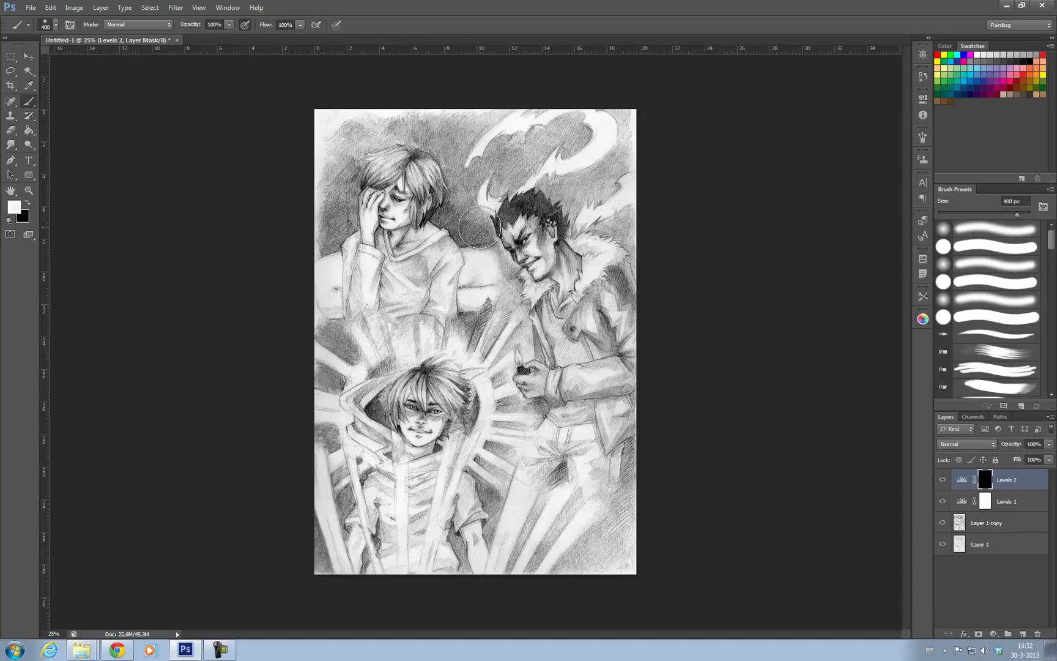
mouse_move(428, 138)
left_mouse_down()
mouse_move(404, 131)
mouse_move(356, 156)
mouse_move(339, 232)
mouse_move(352, 254)
mouse_move(355, 155)
left_mouse_up()
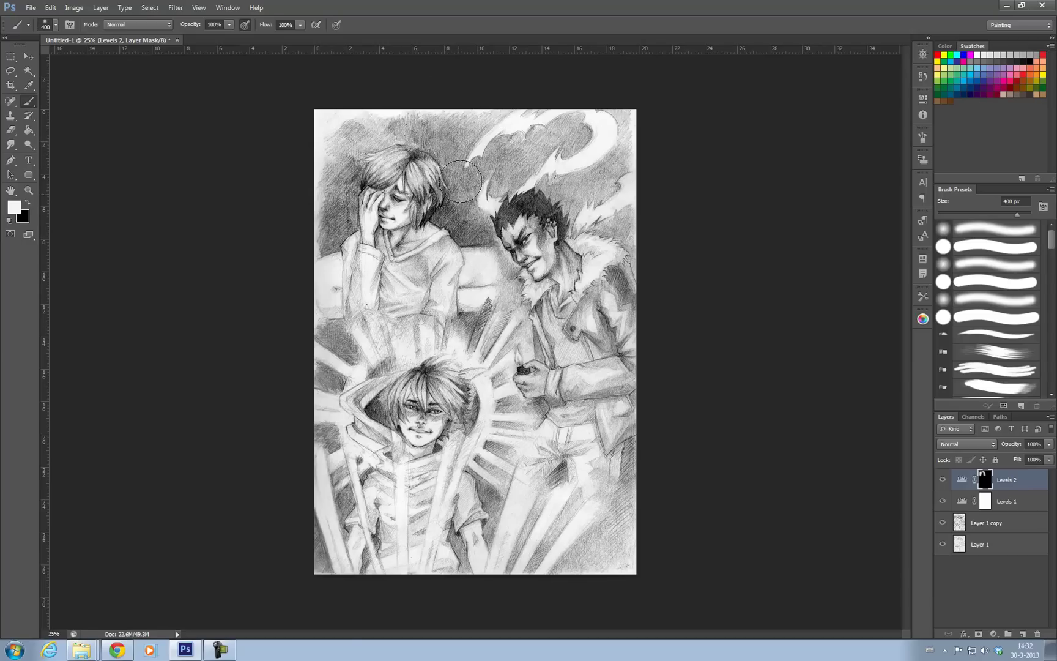
- Paint white on the mask over the dark-haired man's hair with a smaller brush
key("bracketleft")
key("bracketleft")
mouse_move(525, 206)
left_mouse_down()
mouse_move(507, 218)
mouse_move(531, 196)
mouse_move(547, 214)
mouse_move(550, 205)
mouse_move(561, 233)
mouse_move(564, 195)
mouse_move(553, 210)
mouse_move(530, 192)
left_mouse_up()
- Paint white on the second Levels mask over the lower boy's hood, neck and face, starting with a 250 px brush
key("bracketright")
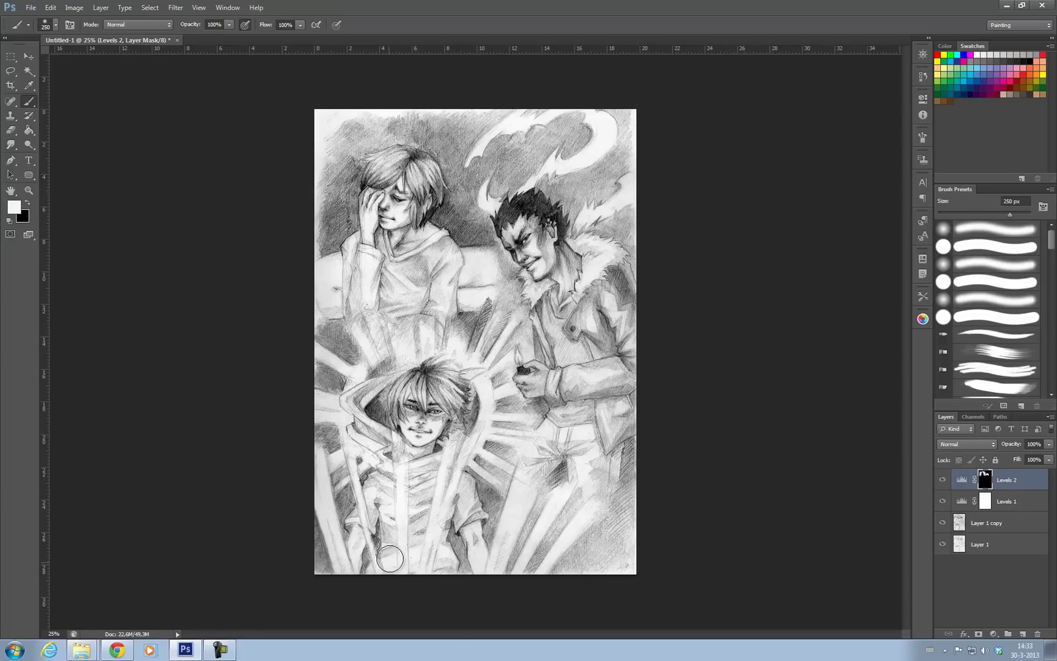
mouse_move(372, 401)
left_mouse_down()
mouse_move(379, 416)
mouse_move(383, 367)
mouse_move(346, 347)
mouse_move(340, 393)
mouse_move(331, 379)
mouse_move(345, 384)
mouse_move(333, 475)
mouse_move(343, 506)
mouse_move(366, 486)
mouse_move(383, 554)
mouse_move(453, 534)
mouse_move(462, 550)
mouse_move(446, 526)
mouse_move(490, 526)
mouse_move(476, 488)
mouse_move(494, 502)
mouse_move(486, 485)
mouse_move(439, 445)
left_mouse_up()
key("bracketleft")
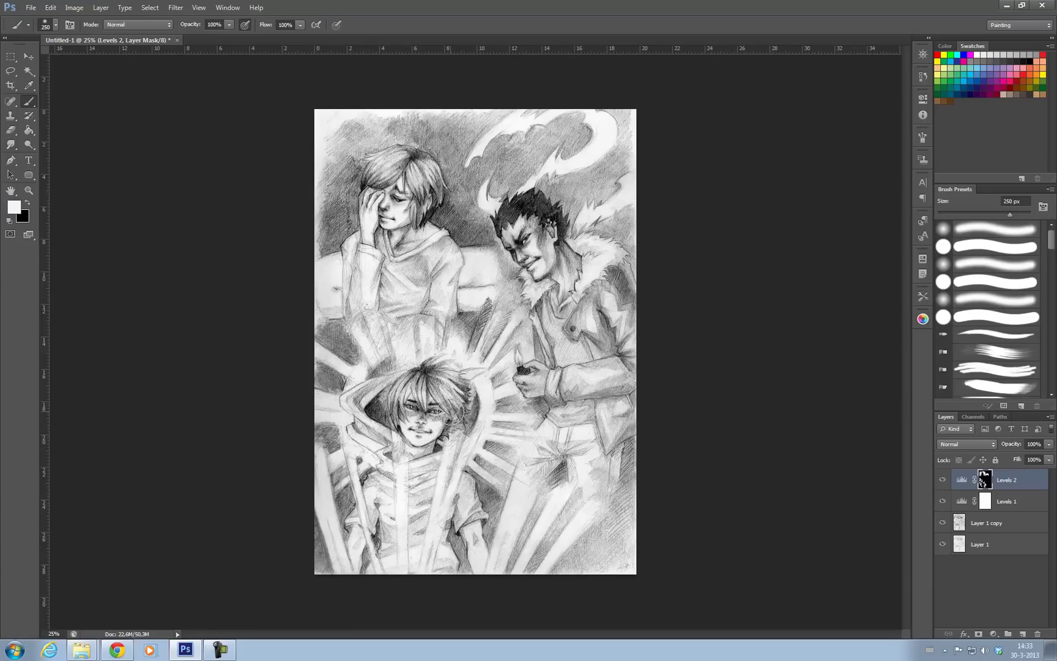
key("bracketright")
key("bracketright")
left_click_drag(443, 417, 408, 411)
- Refine the mask around the lower boy's mouth and chin with a 100 px white brush
key("bracketleft")
key("bracketleft")
key("bracketleft")
left_click_drag(411, 427, 449, 434)
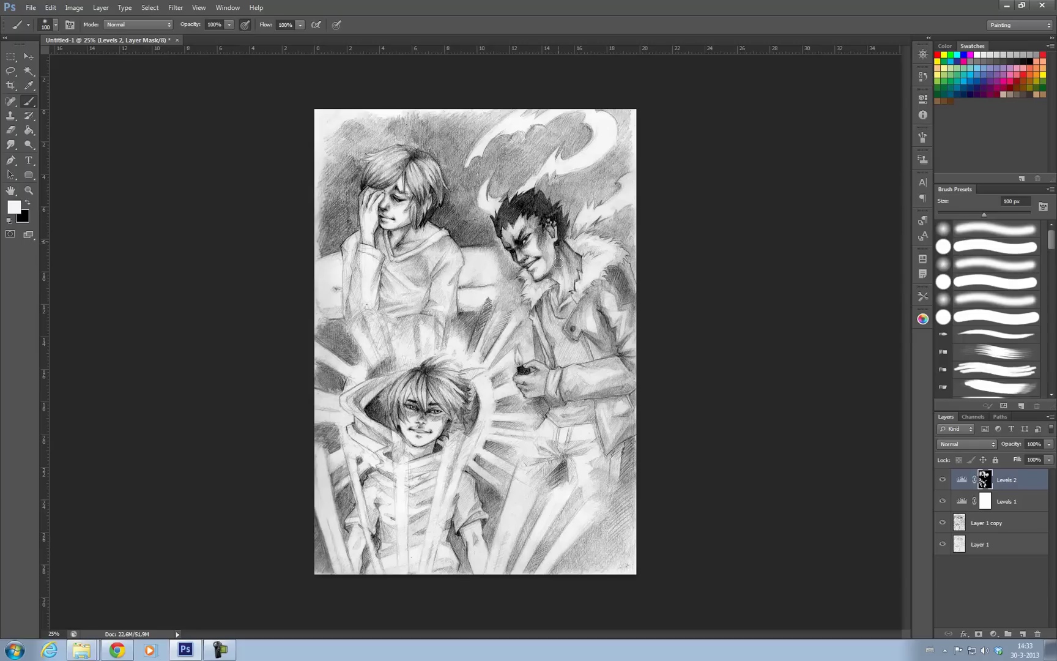
- Paint white on the mask over the man's jacket and the light rays below it with a 200 px brush
key("bracketright")
key("bracketright")
key("bracketright")
key("bracketright")
left_click_drag(623, 319, 630, 359)
mouse_move(588, 324)
left_mouse_down()
mouse_move(610, 356)
mouse_move(601, 373)
mouse_move(613, 368)
mouse_move(626, 396)
mouse_move(624, 380)
mouse_move(628, 409)
mouse_move(617, 394)
mouse_move(606, 398)
mouse_move(619, 421)
left_mouse_up()
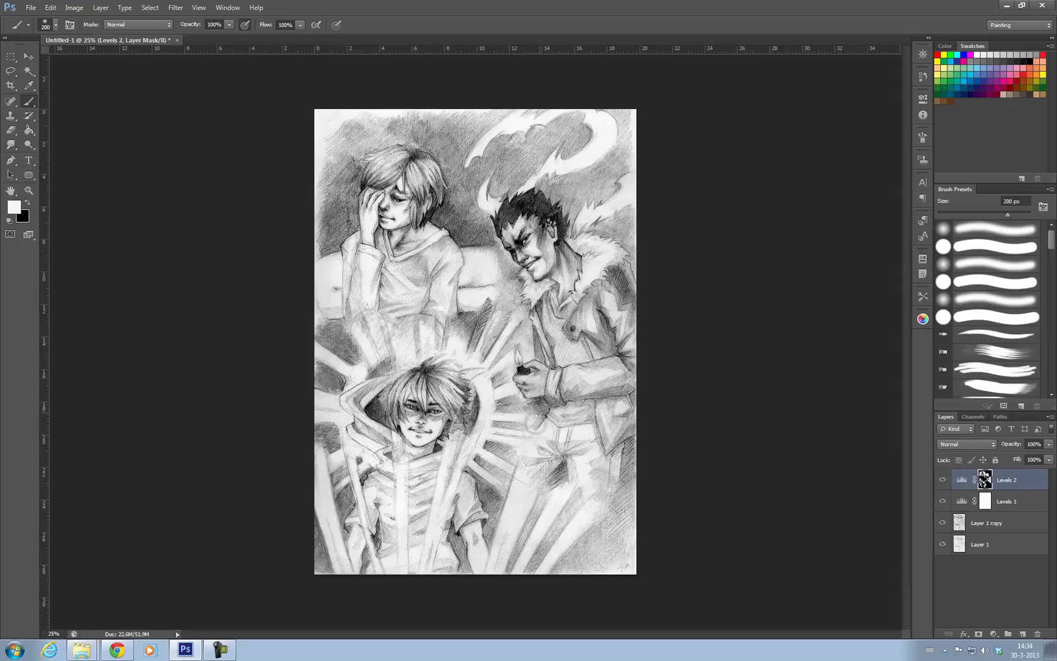
mouse_move(534, 514)
left_mouse_down()
mouse_move(562, 471)
mouse_move(516, 555)
mouse_move(518, 583)
mouse_move(580, 508)
mouse_move(583, 547)
mouse_move(570, 559)
mouse_move(619, 524)
mouse_move(597, 578)
mouse_move(493, 506)
mouse_move(497, 471)
mouse_move(511, 478)
mouse_move(503, 453)
left_mouse_up()
- Readjust the shadow and midtone input levels of the second Levels adjustment layer
double_click(963, 482)
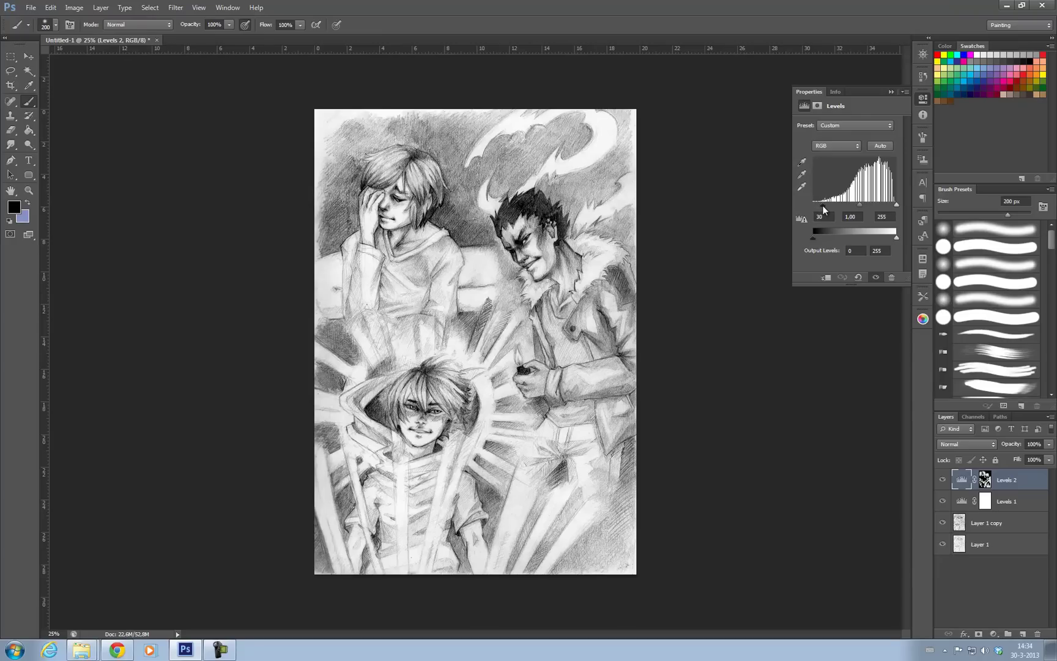
left_click_drag(825, 205, 862, 205)
left_click(892, 91)
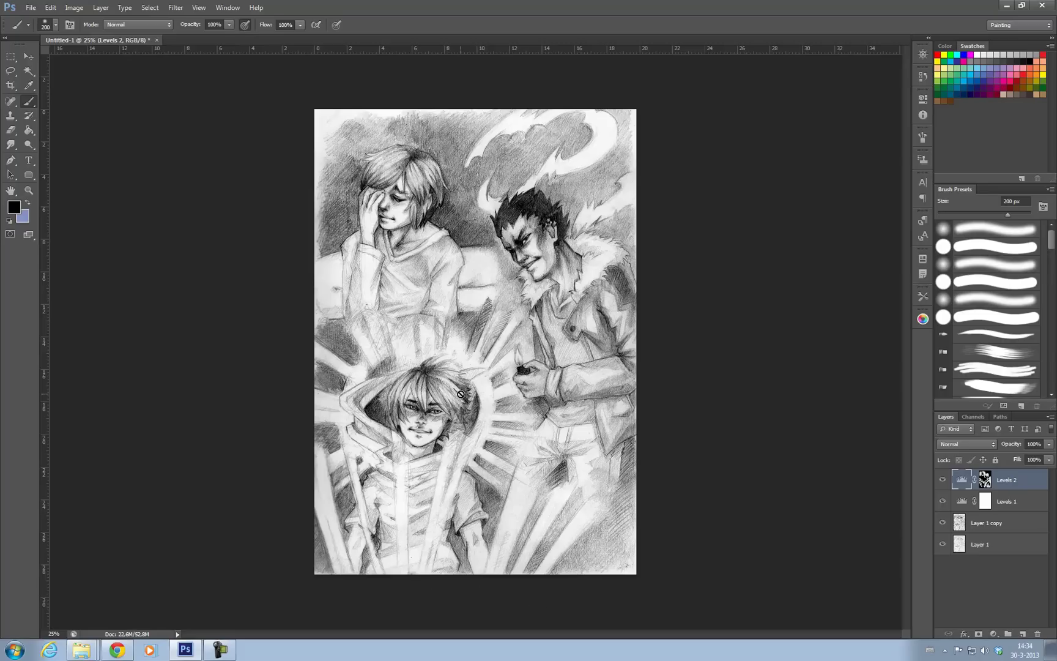
- Add a third Levels adjustment layer with input levels of 15, 1.10 and 230
left_click(91, 8)
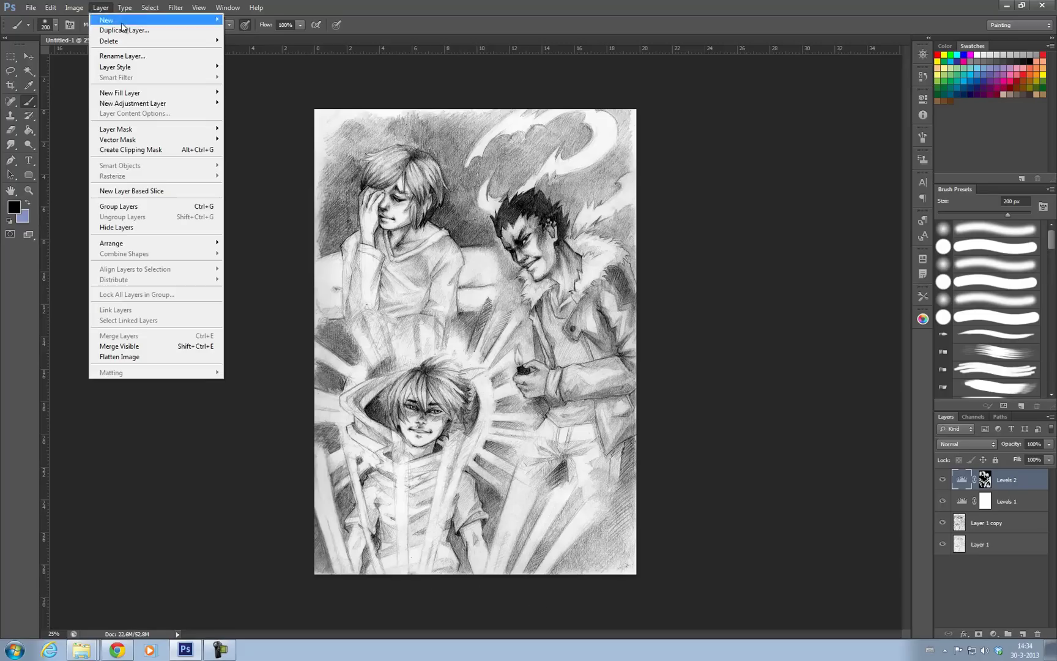
mouse_move(220, 105)
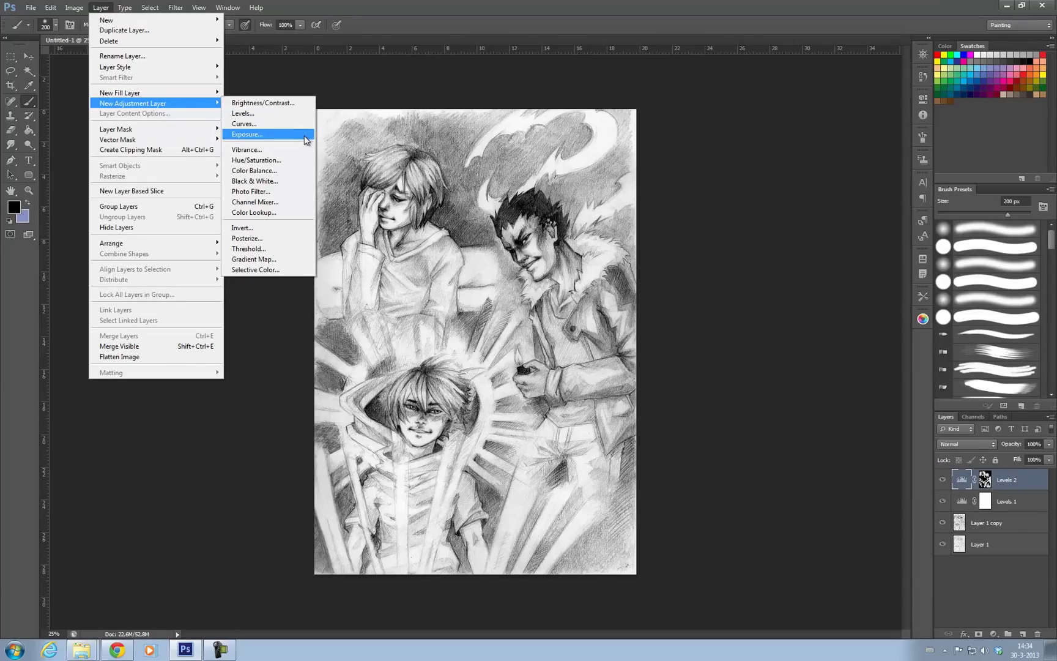
left_click(304, 114)
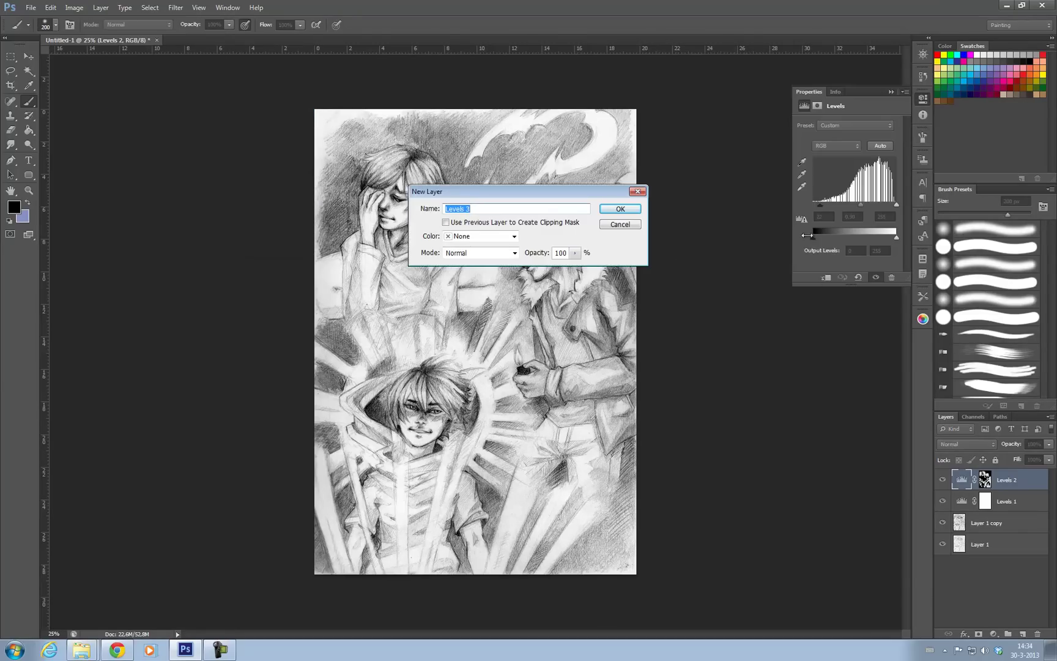
left_click(626, 211)
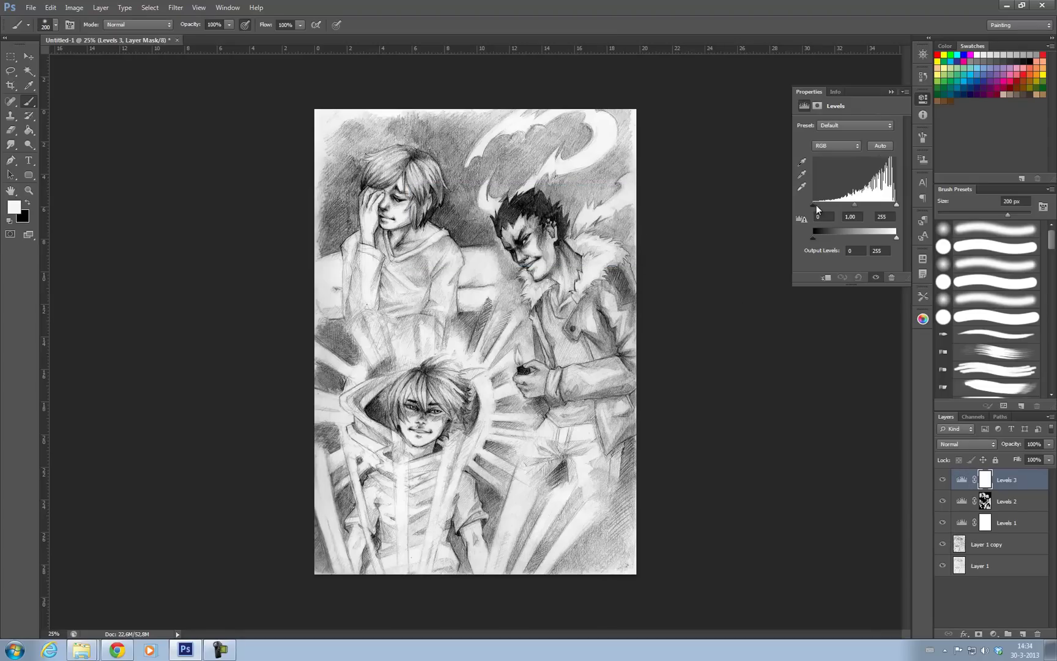
mouse_move(855, 204)
left_mouse_down()
mouse_move(846, 204)
mouse_move(895, 205)
mouse_move(848, 206)
left_mouse_up()
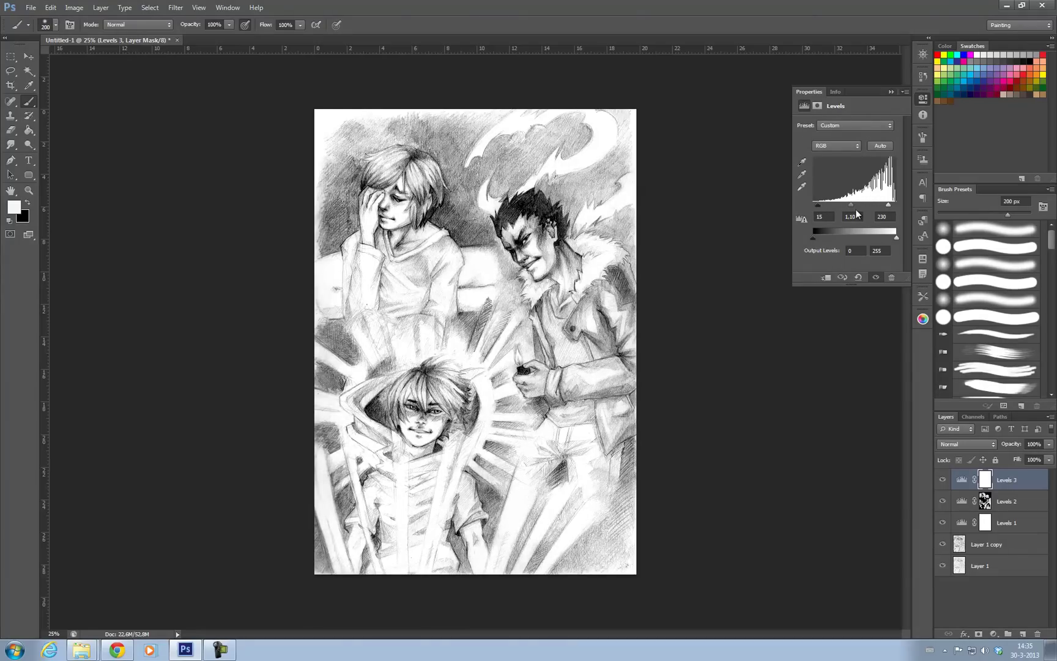
left_click_drag(848, 204, 849, 204)
- Fill the third Levels layer's mask with black using the Paint Bucket
left_click(981, 481)
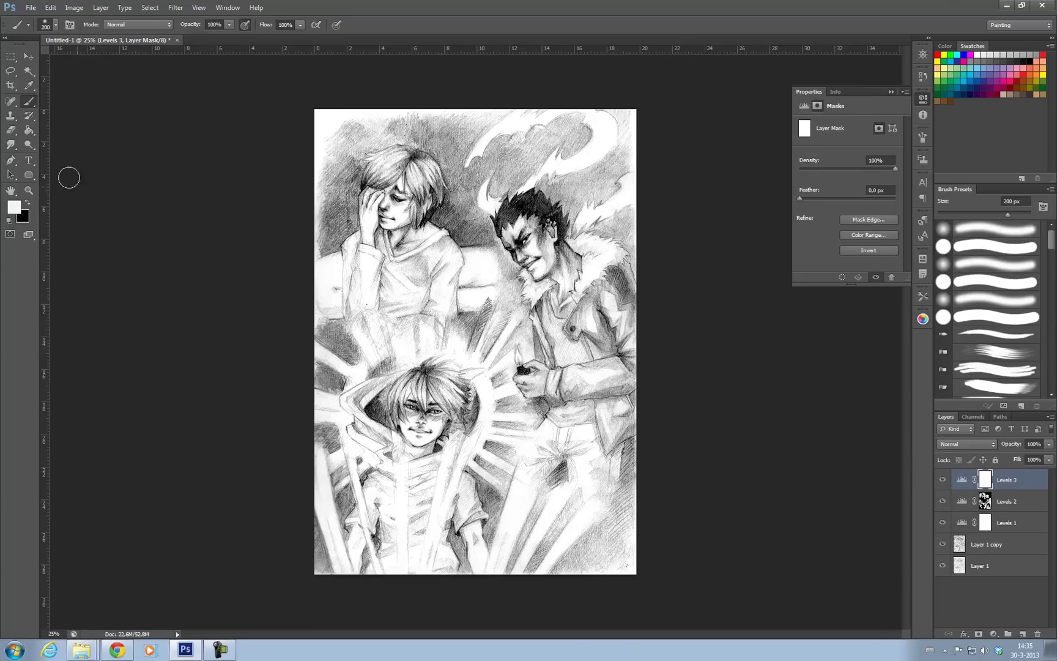
left_click(29, 130)
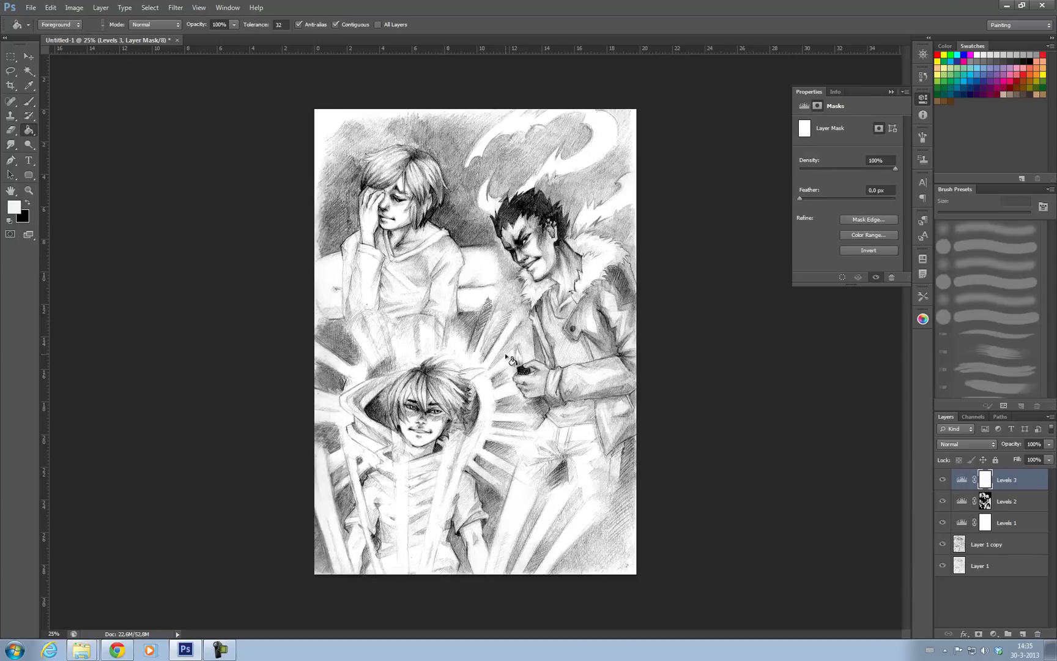
left_click(28, 203)
left_click(488, 295)
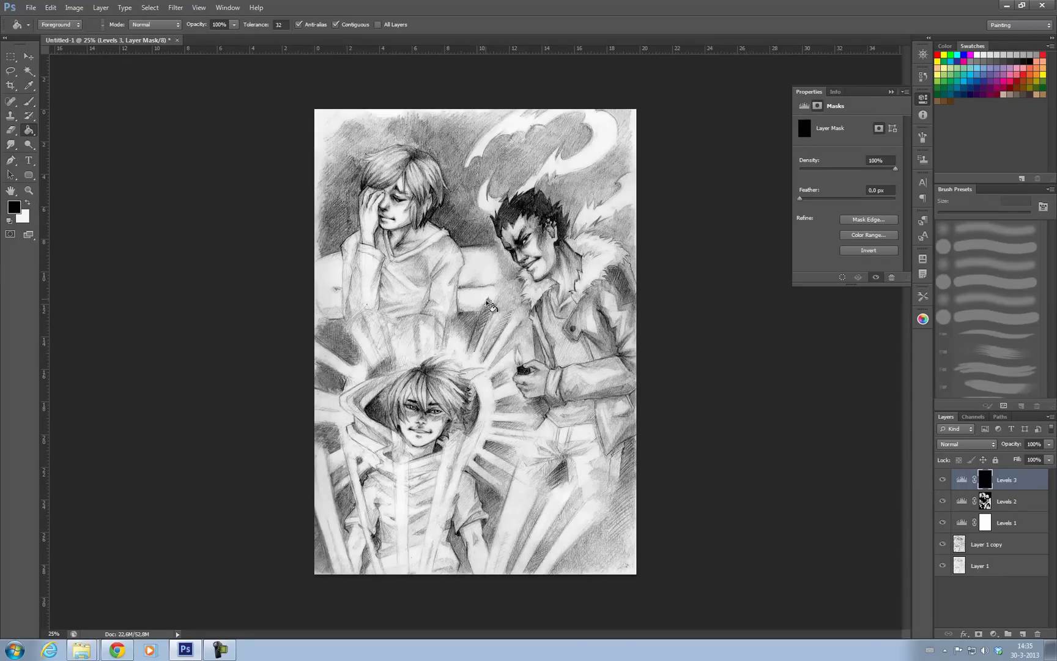
- Paint white on the third Levels mask over the light rays around the lower boy with a 200 px brush
left_click(27, 203)
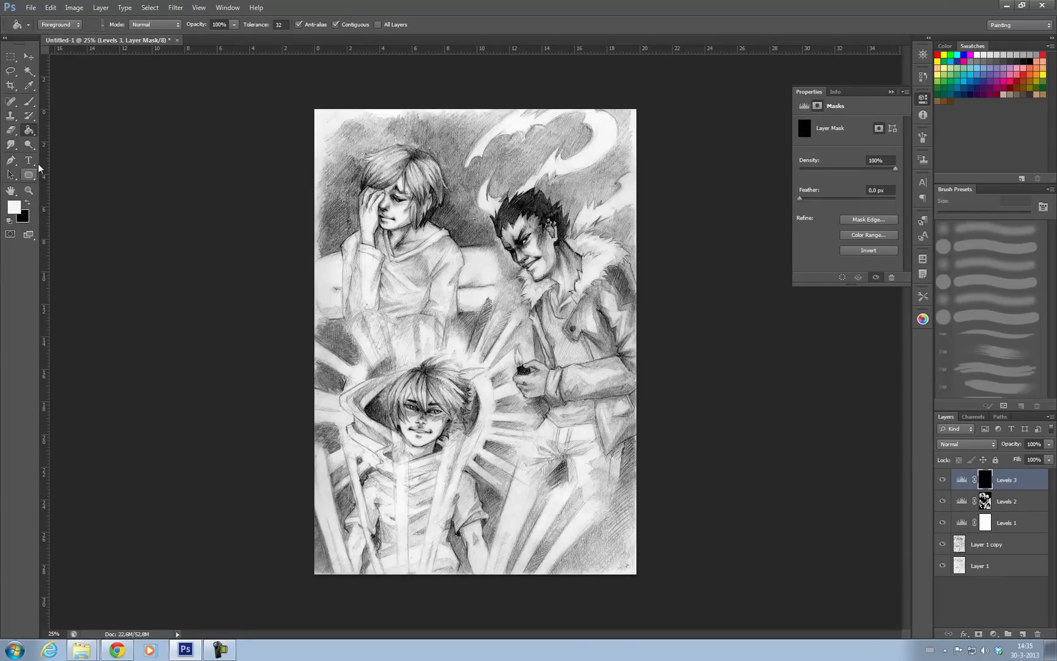
left_click(29, 103)
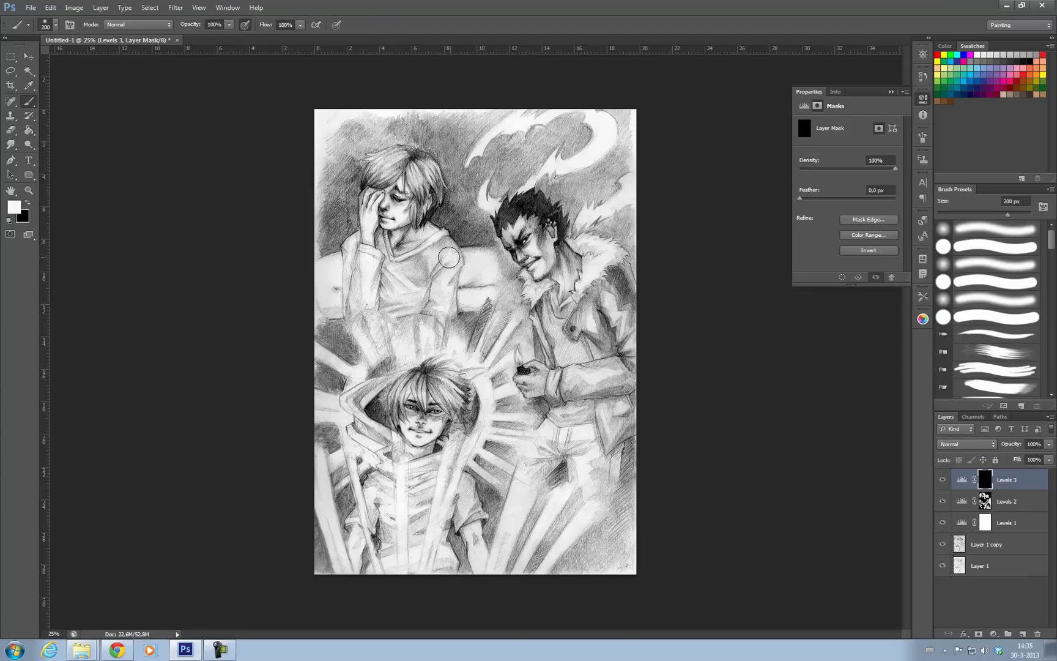
mouse_move(452, 349)
left_mouse_down()
mouse_move(460, 320)
mouse_move(457, 348)
mouse_move(427, 343)
mouse_move(428, 320)
mouse_move(433, 330)
mouse_move(407, 340)
mouse_move(406, 355)
mouse_move(395, 279)
mouse_move(390, 353)
mouse_move(384, 345)
mouse_move(373, 357)
mouse_move(363, 340)
mouse_move(334, 362)
mouse_move(362, 379)
mouse_move(366, 368)
mouse_move(330, 418)
mouse_move(320, 400)
mouse_move(340, 410)
mouse_move(354, 465)
mouse_move(341, 459)
mouse_move(322, 499)
mouse_move(346, 579)
mouse_move(317, 414)
mouse_move(389, 595)
mouse_move(353, 459)
mouse_move(408, 595)
mouse_move(427, 402)
mouse_move(422, 594)
mouse_move(458, 453)
mouse_move(441, 602)
mouse_move(486, 579)
mouse_move(492, 586)
mouse_move(522, 528)
mouse_move(509, 589)
mouse_move(578, 472)
mouse_move(536, 594)
mouse_move(592, 516)
mouse_move(562, 558)
mouse_move(550, 498)
mouse_move(482, 464)
mouse_move(499, 483)
mouse_move(467, 443)
mouse_move(524, 472)
mouse_move(475, 432)
mouse_move(507, 428)
mouse_move(487, 413)
mouse_move(550, 341)
mouse_move(518, 356)
left_mouse_up()
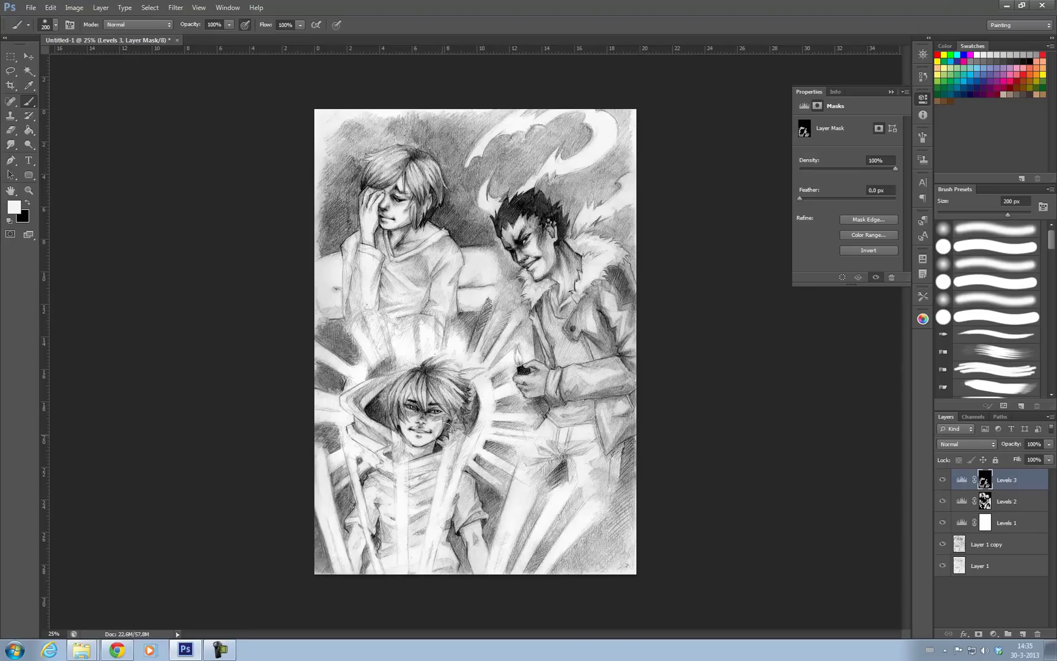
- Paint white on the third Levels mask over the man's fur collar with a 100 px brush
key("bracketleft")
key("bracketleft")
key("bracketleft")
key("bracketleft")
key("bracketleft")
key("bracketleft")
key("bracketright")
key("bracketleft")
key("bracketleft")
key("bracketright")
key("bracketright")
key("bracketright")
key("bracketright")
mouse_move(602, 262)
left_mouse_down()
mouse_move(589, 240)
mouse_move(592, 275)
left_mouse_up()
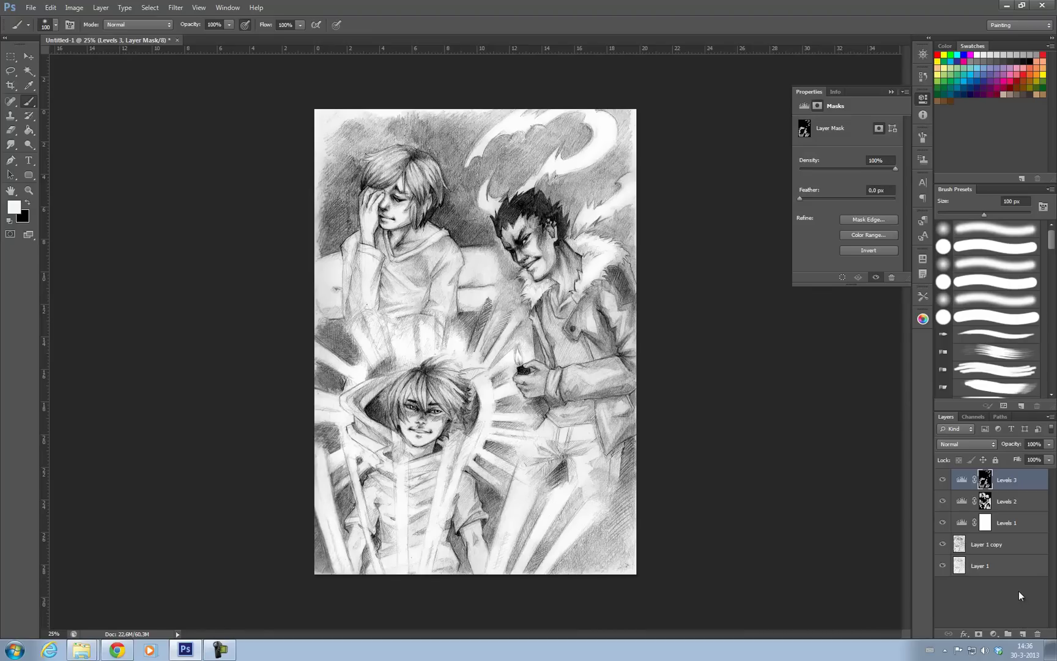
- Add a blue-filled layer above the Levels layers and set its blend mode to Color
left_click(1022, 634)
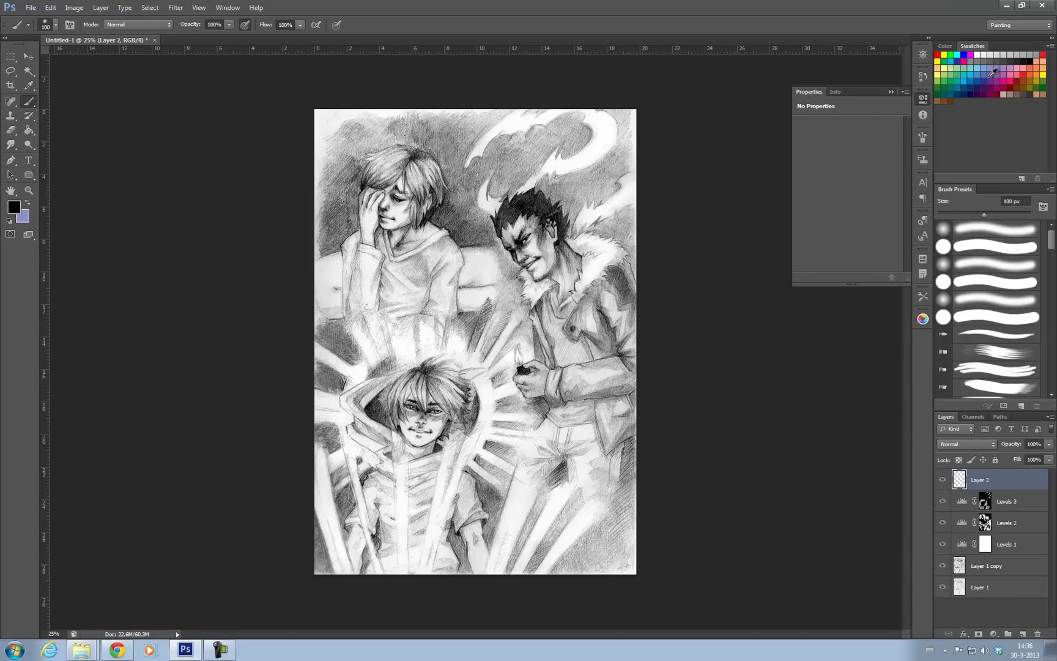
left_click(29, 130)
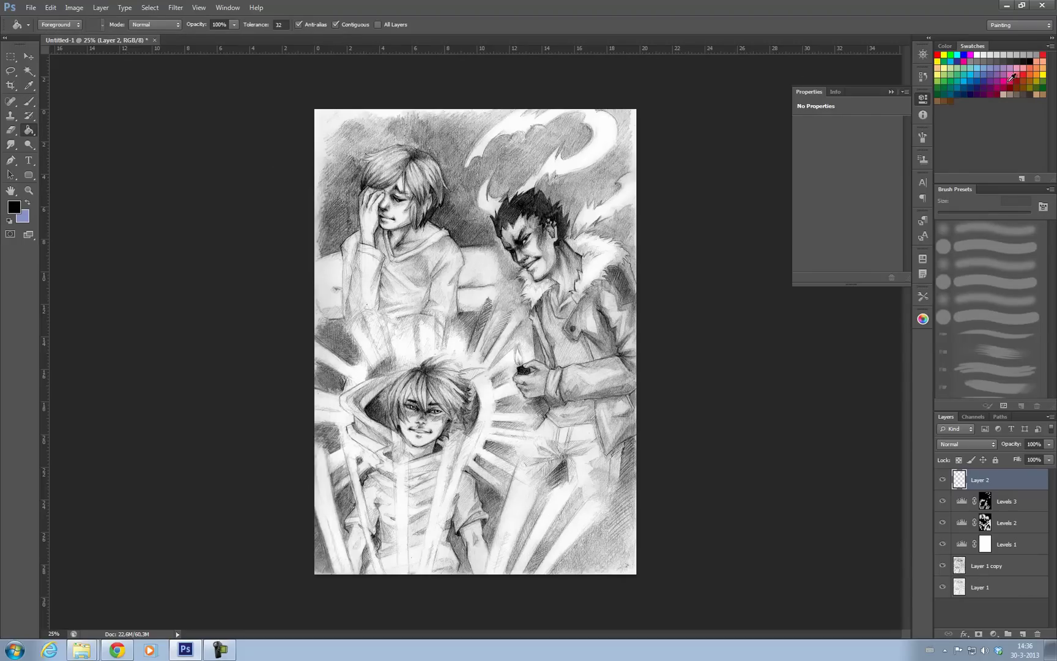
left_click(987, 73)
left_click(581, 343)
left_click(968, 444)
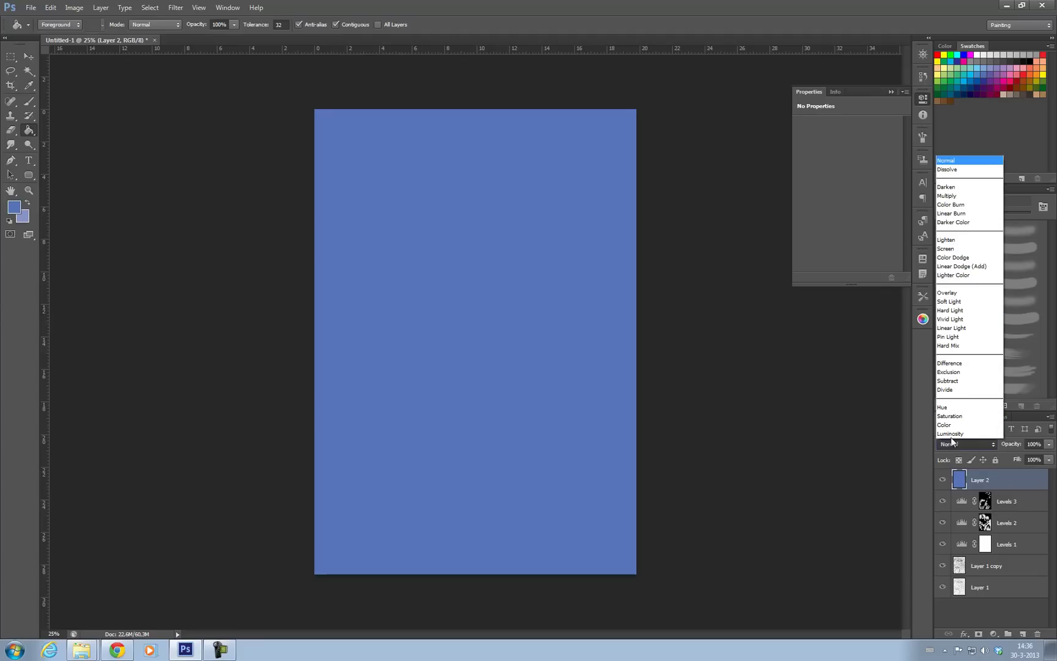
left_click(958, 429)
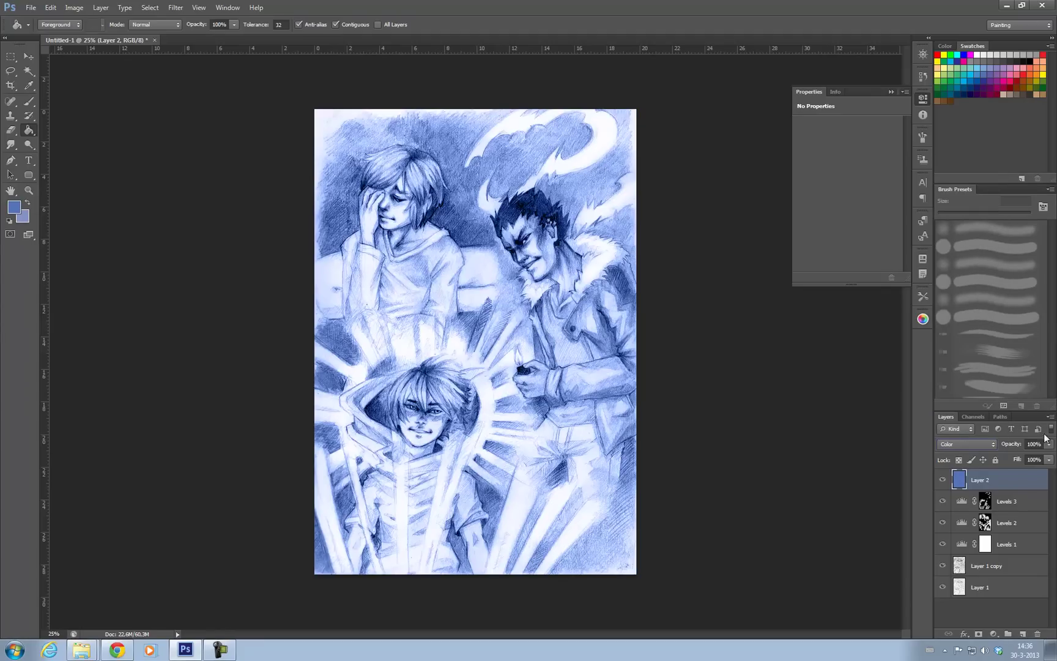
- Lower the blue color layer's opacity to 8%
left_click(1049, 445)
left_click(1000, 458)
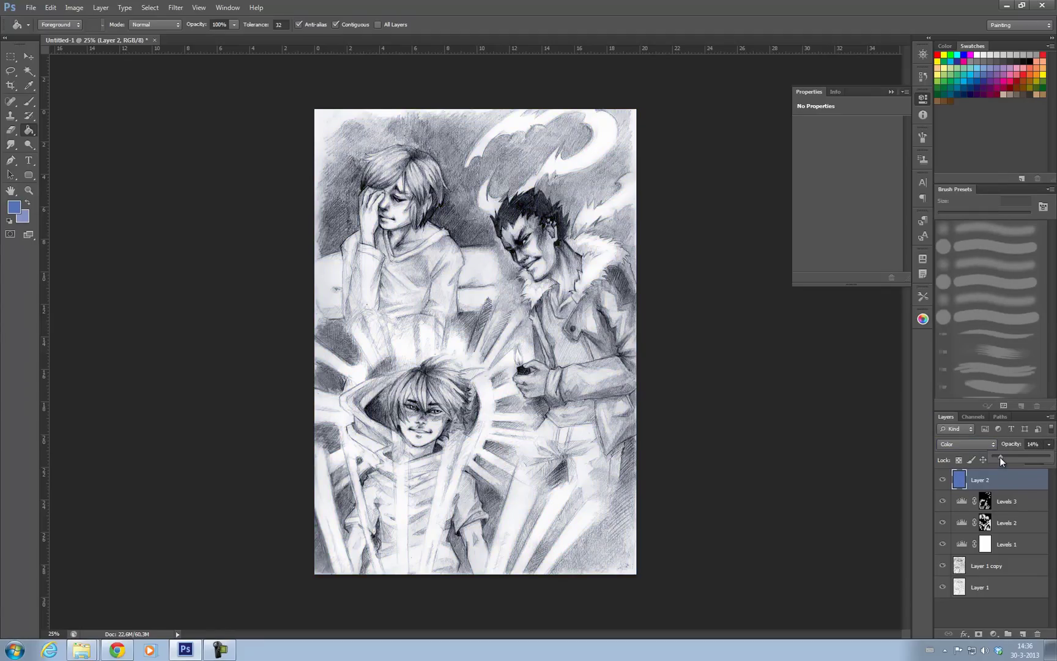
left_click_drag(999, 457, 997, 457)
left_click(994, 481)
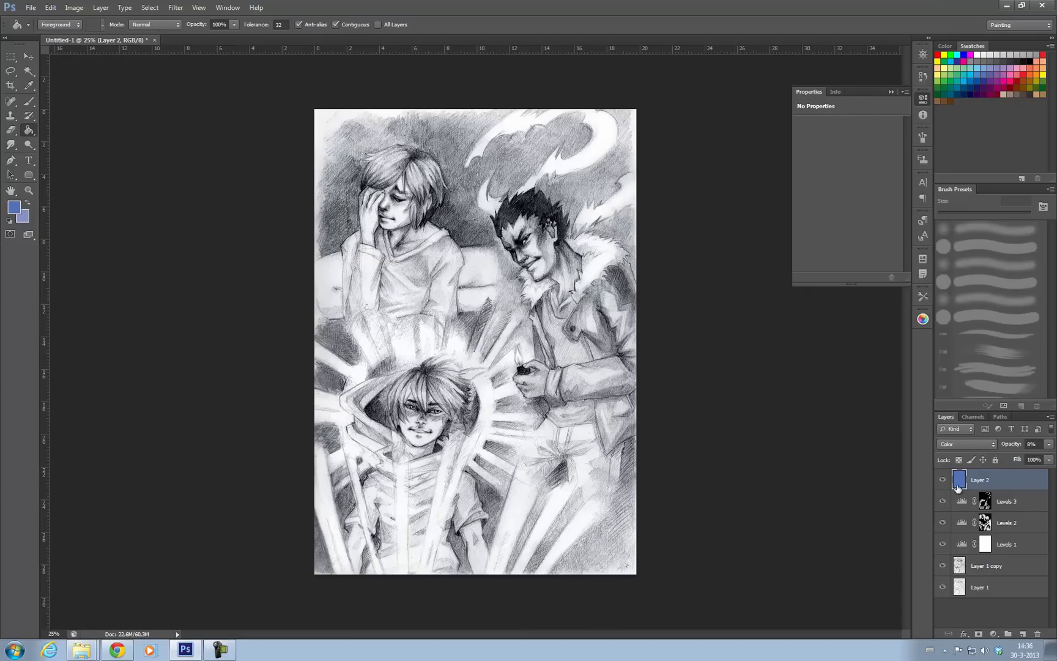
- Refill the color layer with purple and toggle its visibility to compare the tint
left_click(998, 63)
left_click(472, 230)
left_click(943, 481)
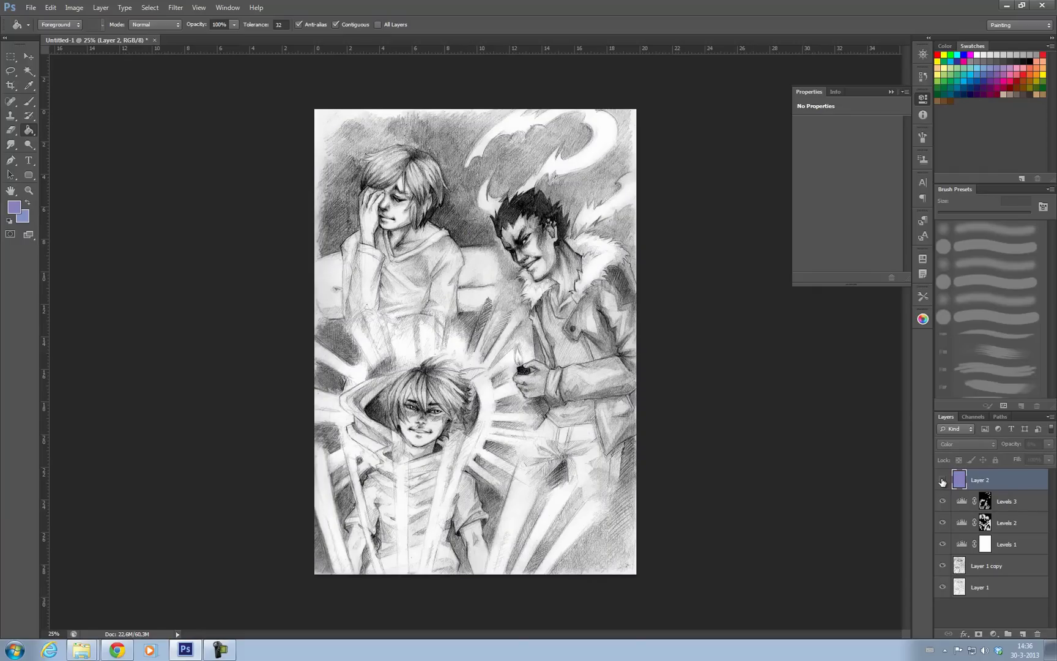
left_click(942, 481)
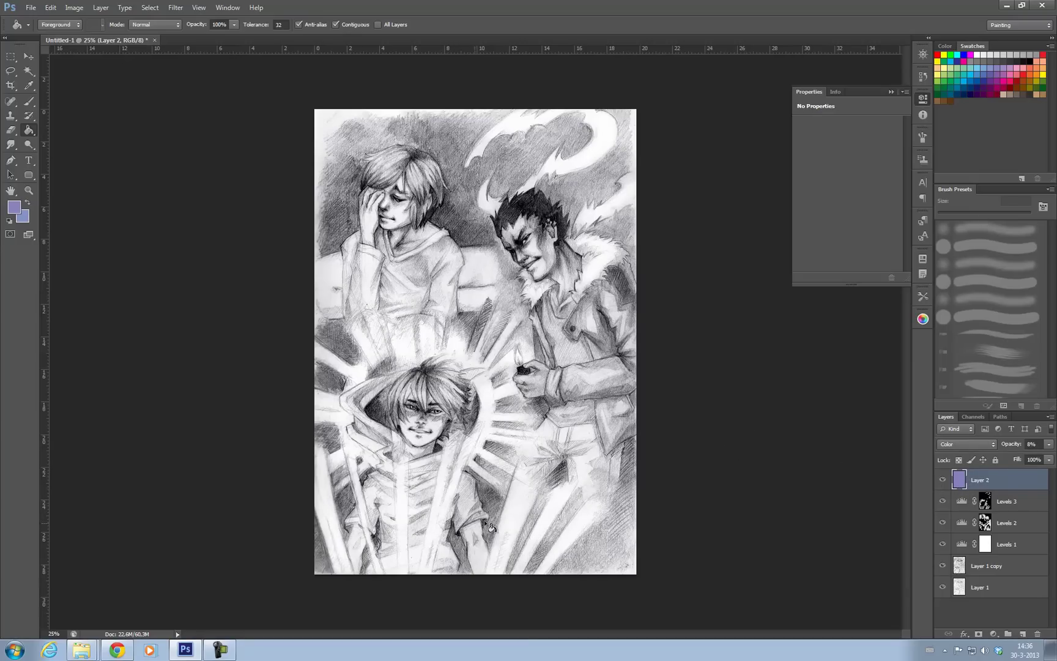
- Try painting dark red on the color layer over the lower boy with an 1100 px brush
left_click(1021, 81)
left_click(28, 102)
key("bracketright")
key("bracketright")
key("bracketright")
key("bracketright")
key("bracketright")
key("bracketright")
key("bracketright")
key("bracketright")
key("bracketright")
key("bracketright")
left_click(407, 543)
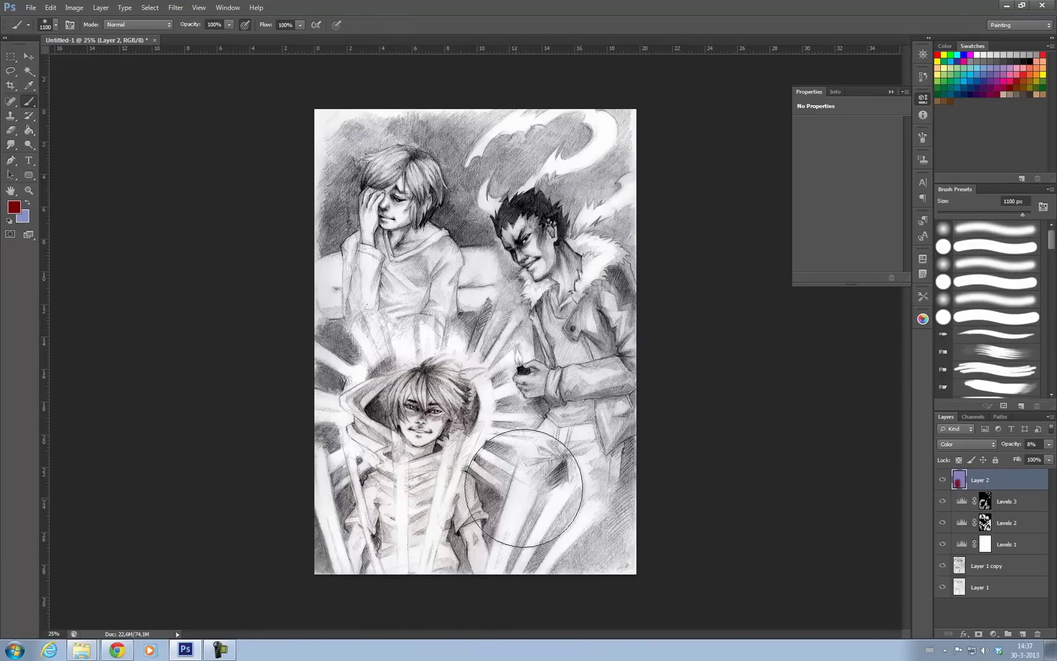
left_click_drag(691, 394, 633, 491)
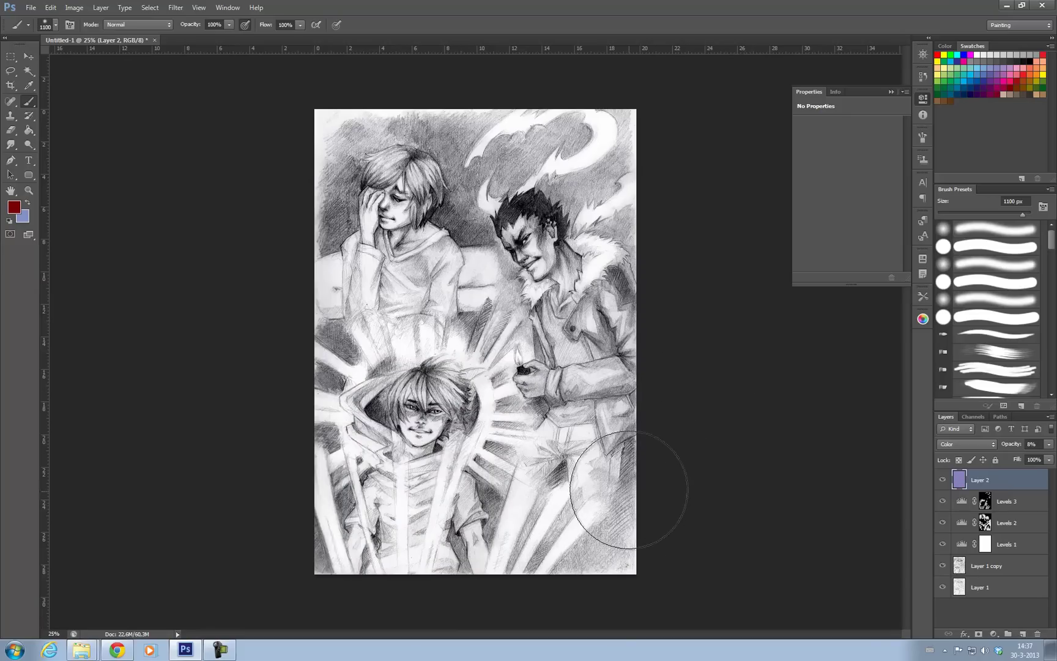